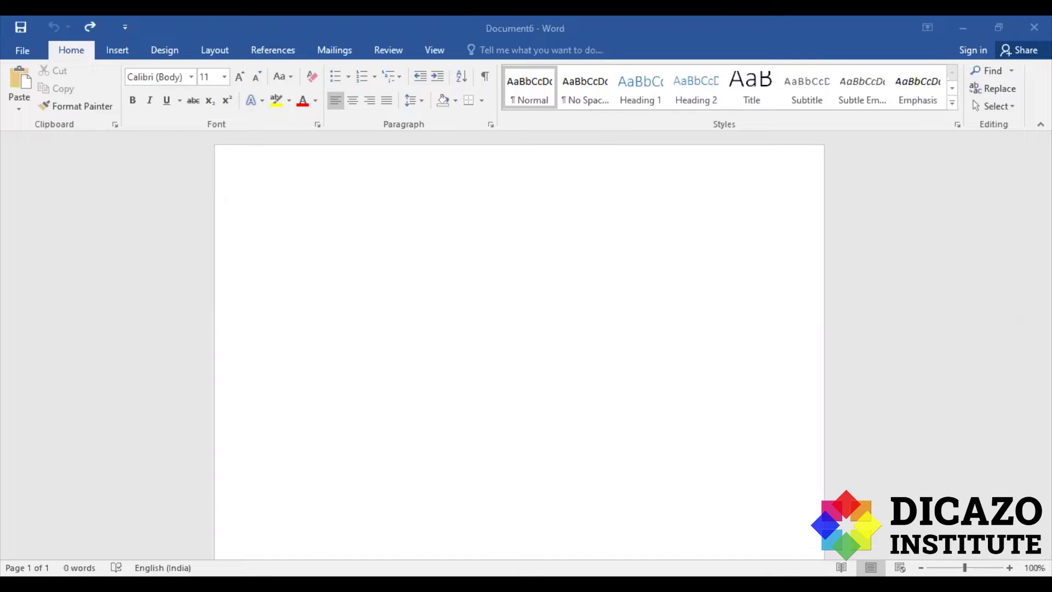
# Look at the items collected on the Office Clipboard and close the view again.
pyautogui.click(22, 49)
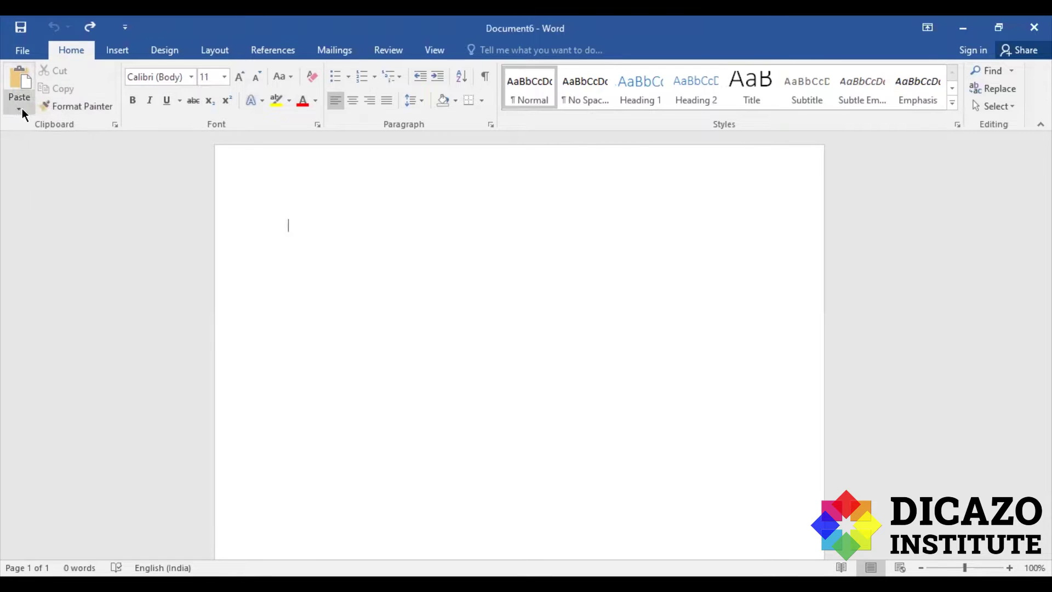
pyautogui.click(114, 125)
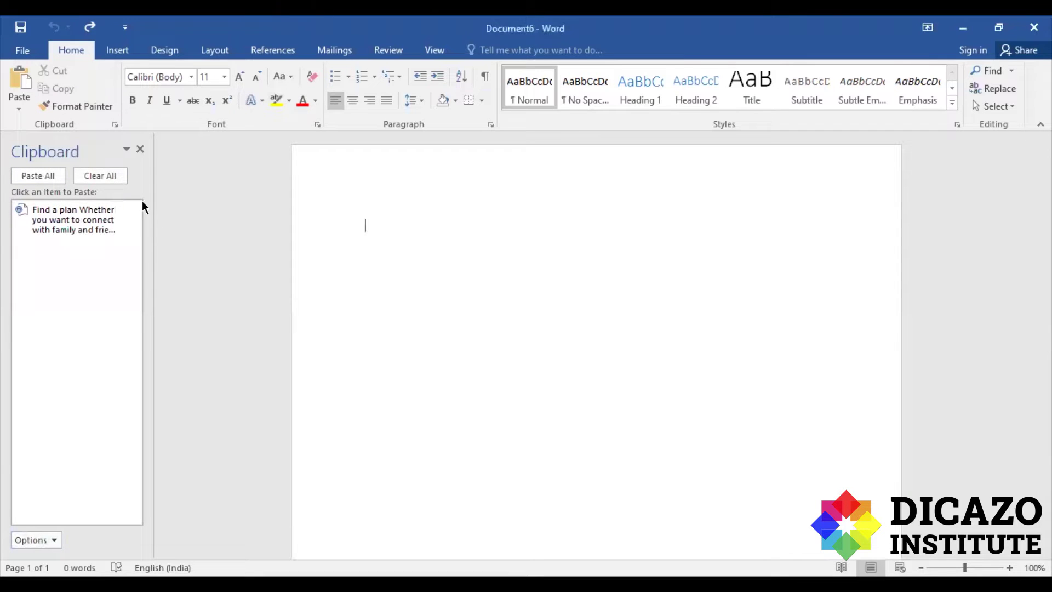
pyautogui.click(140, 148)
pyautogui.click(115, 126)
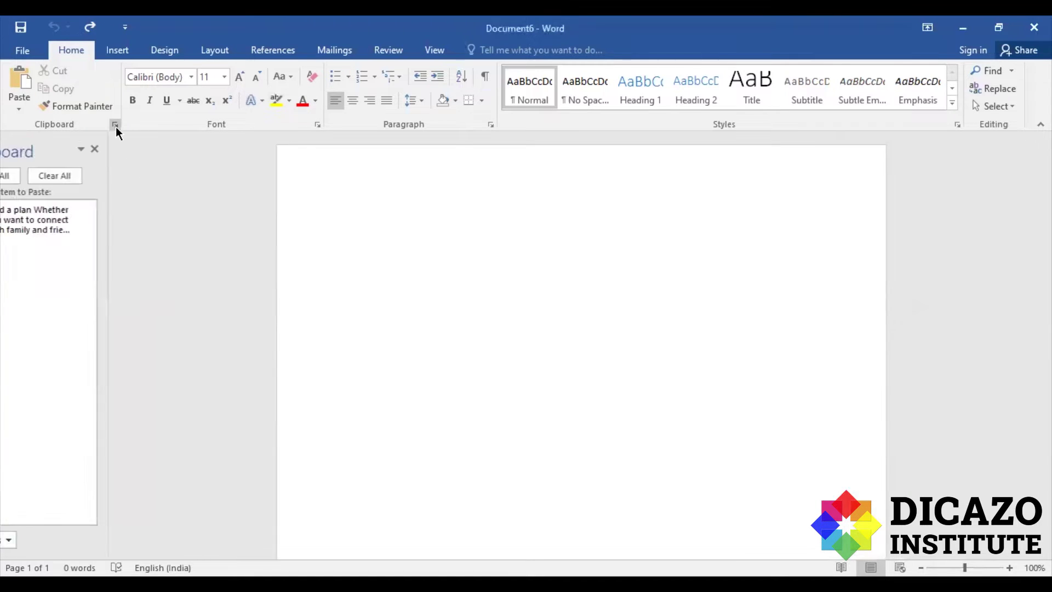
pyautogui.click(140, 148)
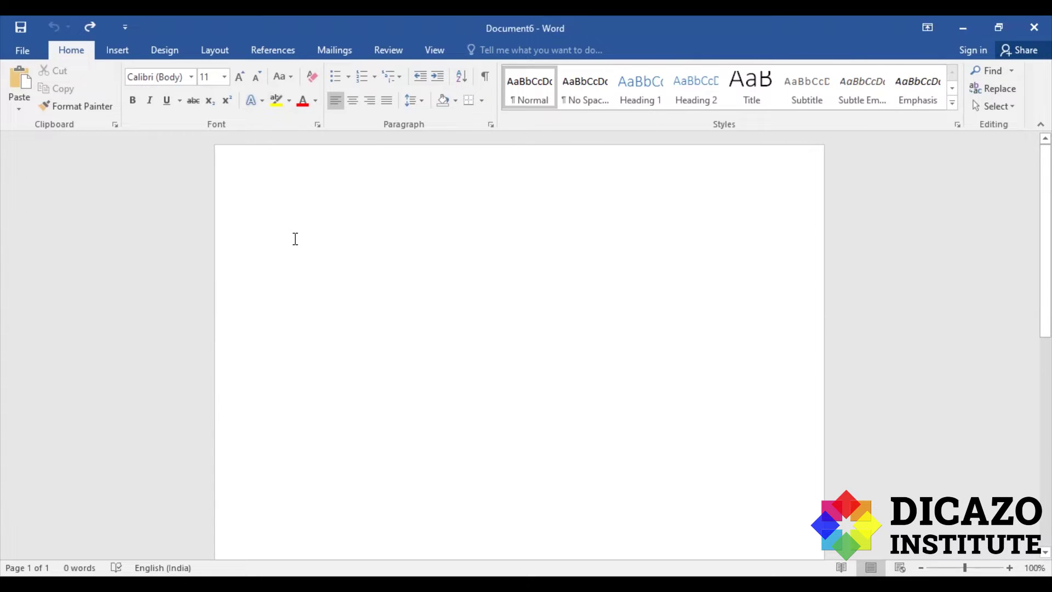
# Paste the copied "Find a plan" heading and its Microsoft 365 paragraph into the blank document.
pyautogui.write('Find a plan Whether you want to connect with family and friends, learn remotely, or collaborate with your team, there’s a Microsoft 365 plan to meet your needs.')
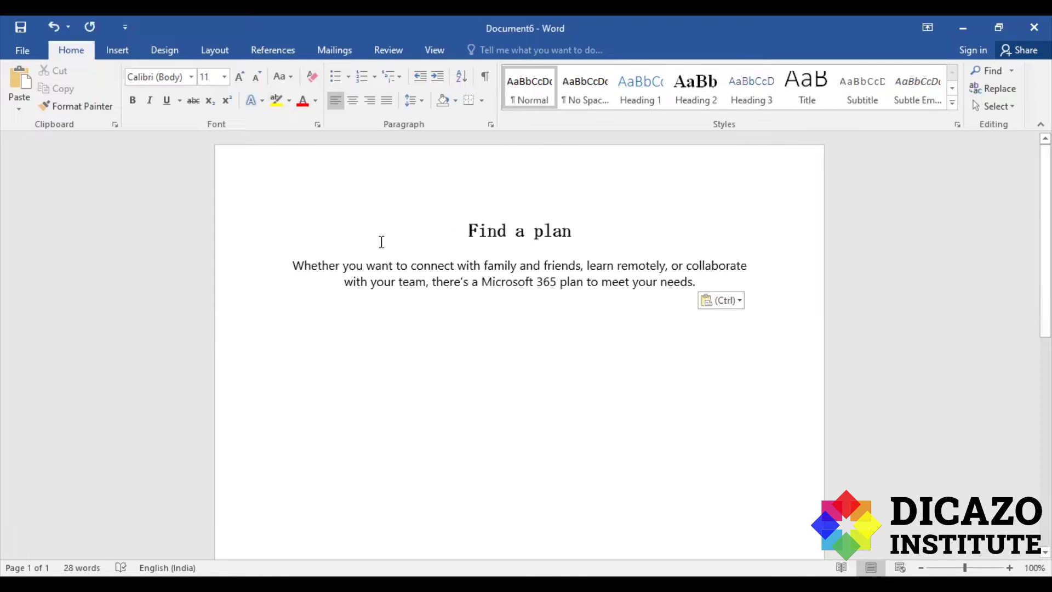
pyautogui.click(477, 233)
pyautogui.tripleClick(543, 233)
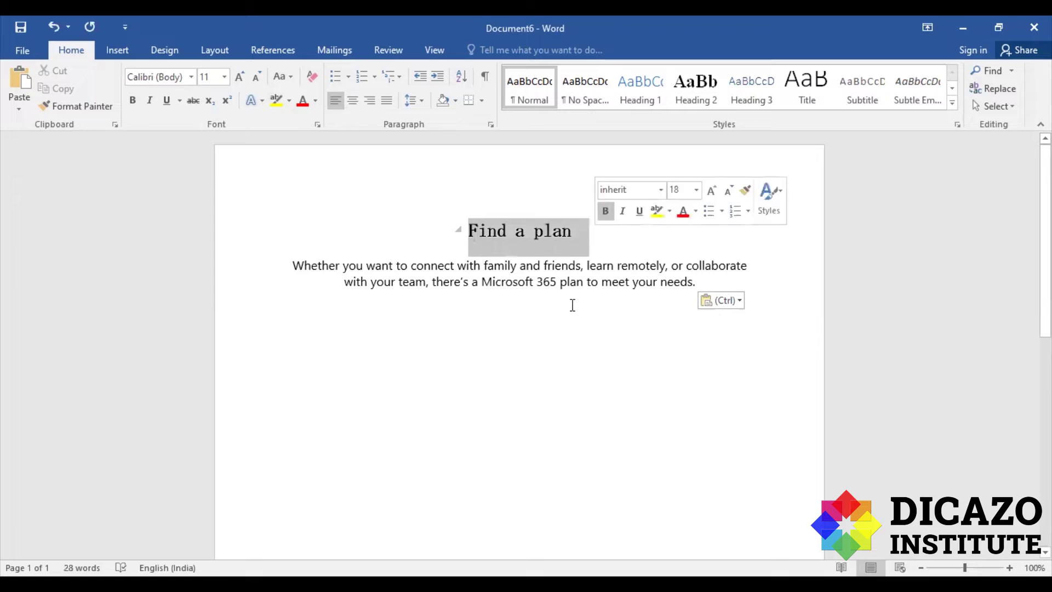
pyautogui.click(351, 279)
pyautogui.moveTo(309, 266); pyautogui.dragTo(703, 284)
pyautogui.click(573, 339)
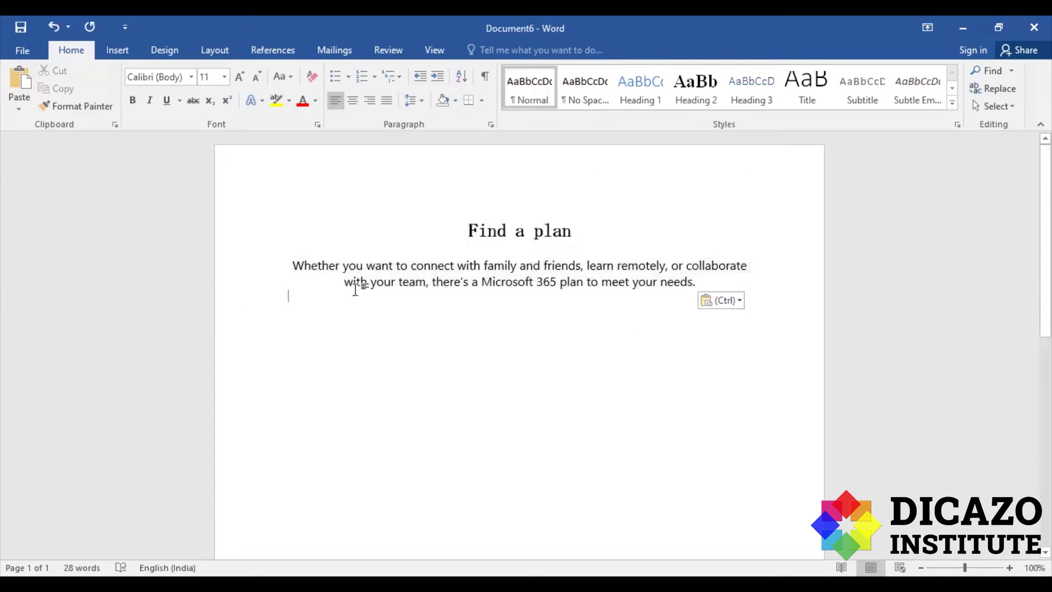
pyautogui.moveTo(410, 282); pyautogui.dragTo(442, 277)
pyautogui.click(461, 366)
# Show the Office Clipboard's collected items and delete the "Find a plan" entry from it.
pyautogui.click(114, 125)
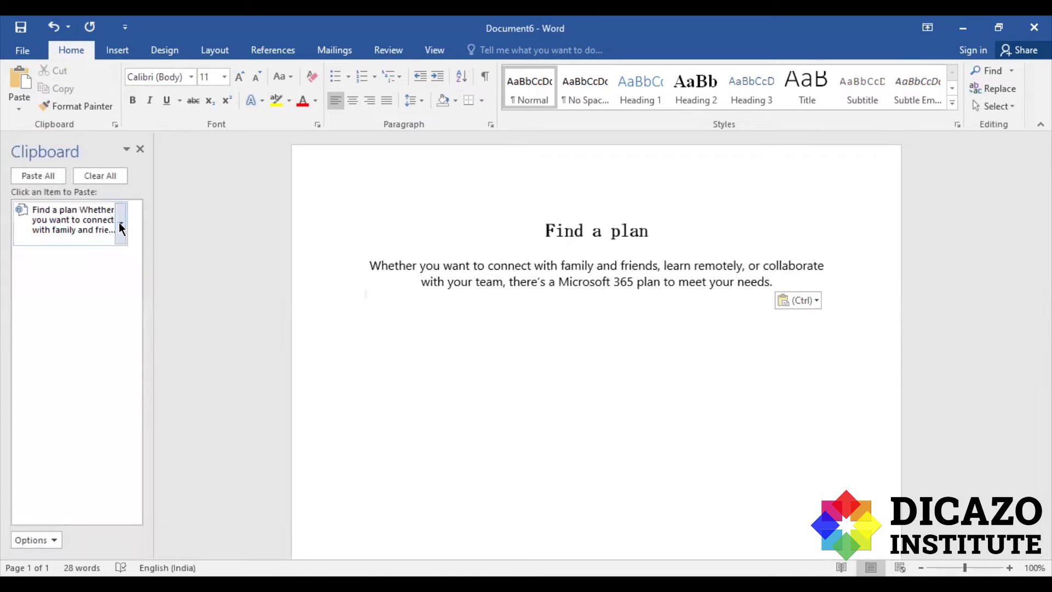
pyautogui.click(119, 222)
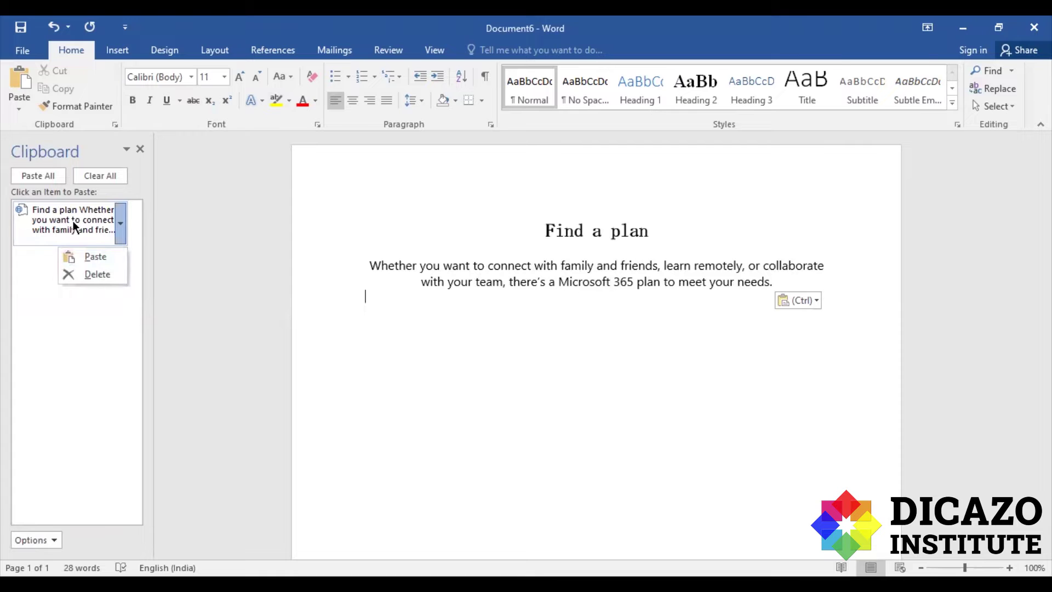
pyautogui.click(98, 273)
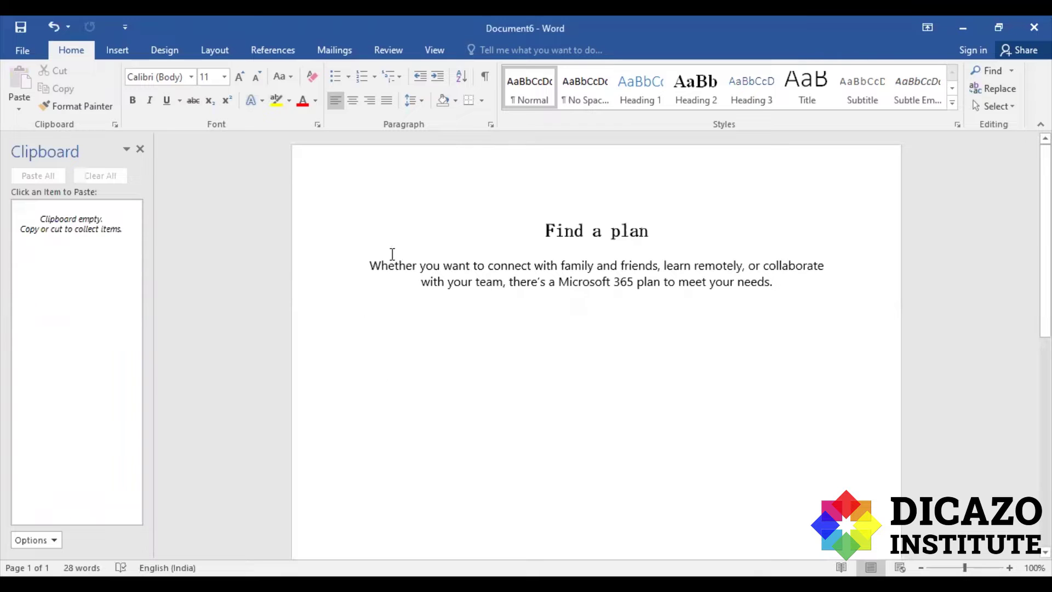
pyautogui.moveTo(369, 263); pyautogui.dragTo(823, 276)
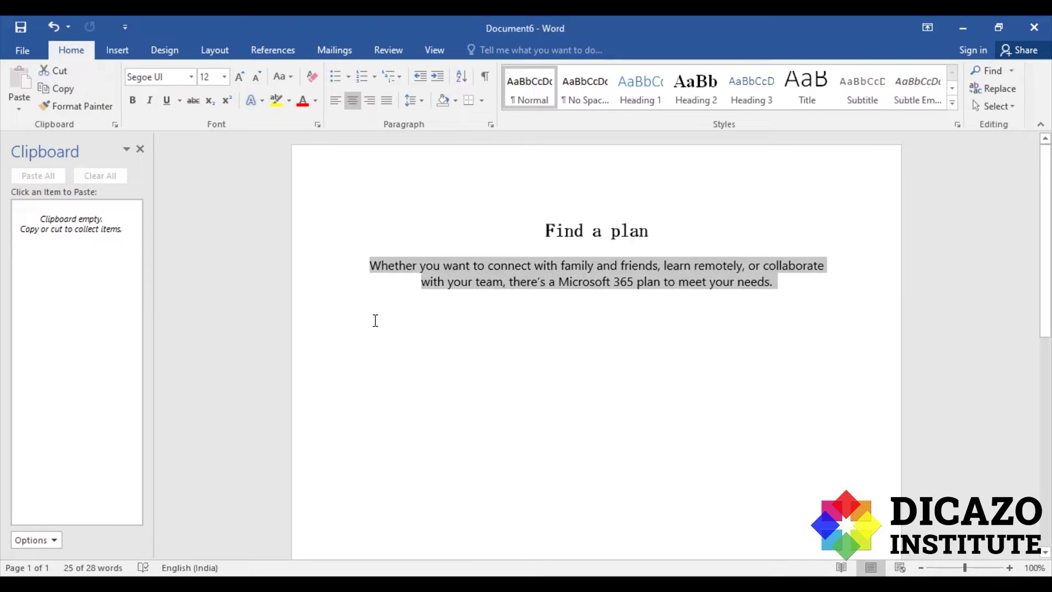
pyautogui.click(393, 304)
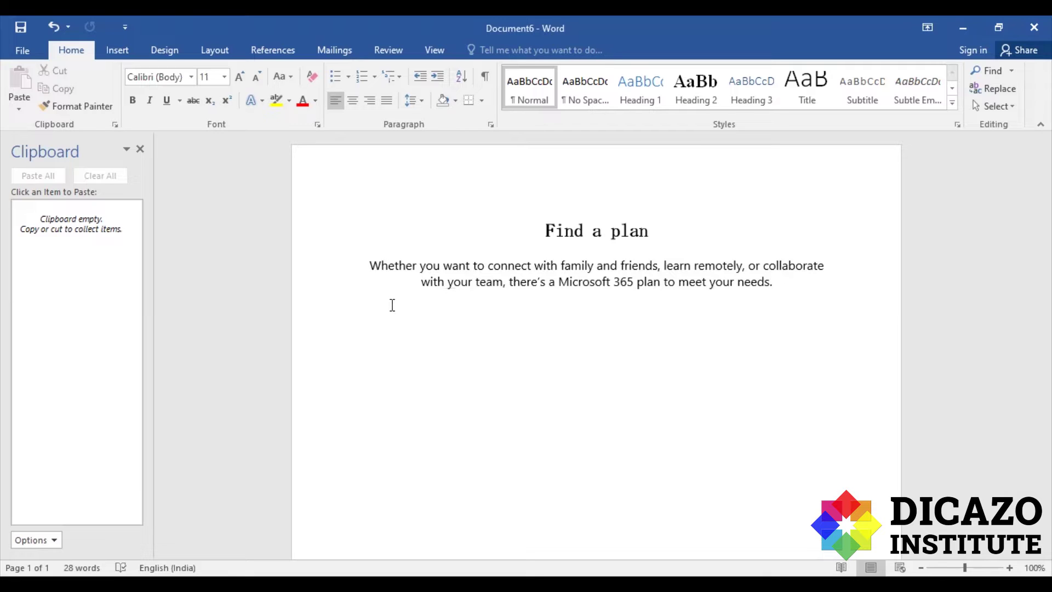
pyautogui.click(369, 267)
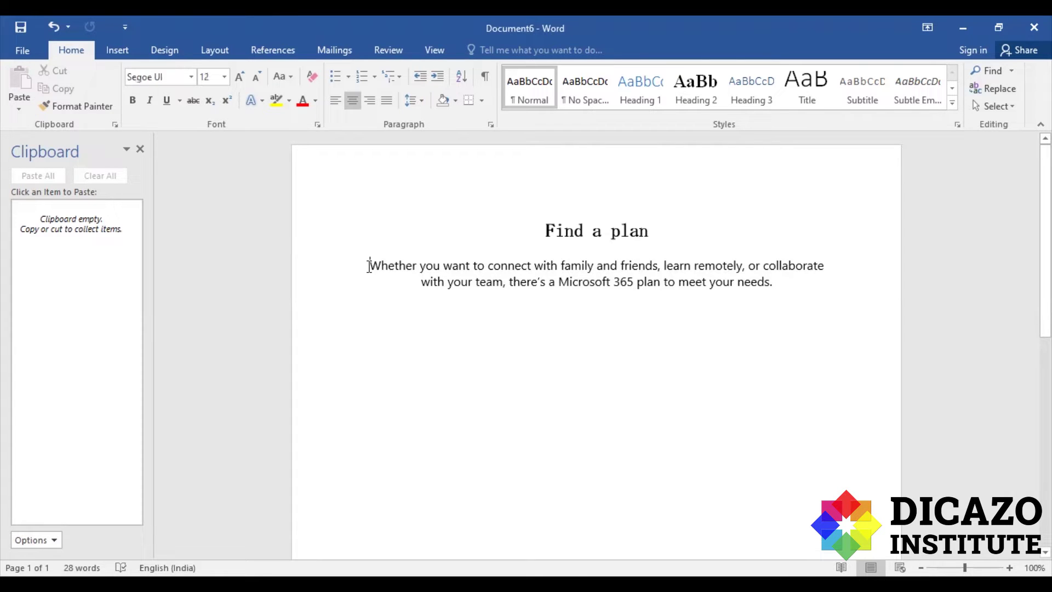
pyautogui.moveTo(369, 266); pyautogui.dragTo(522, 263)
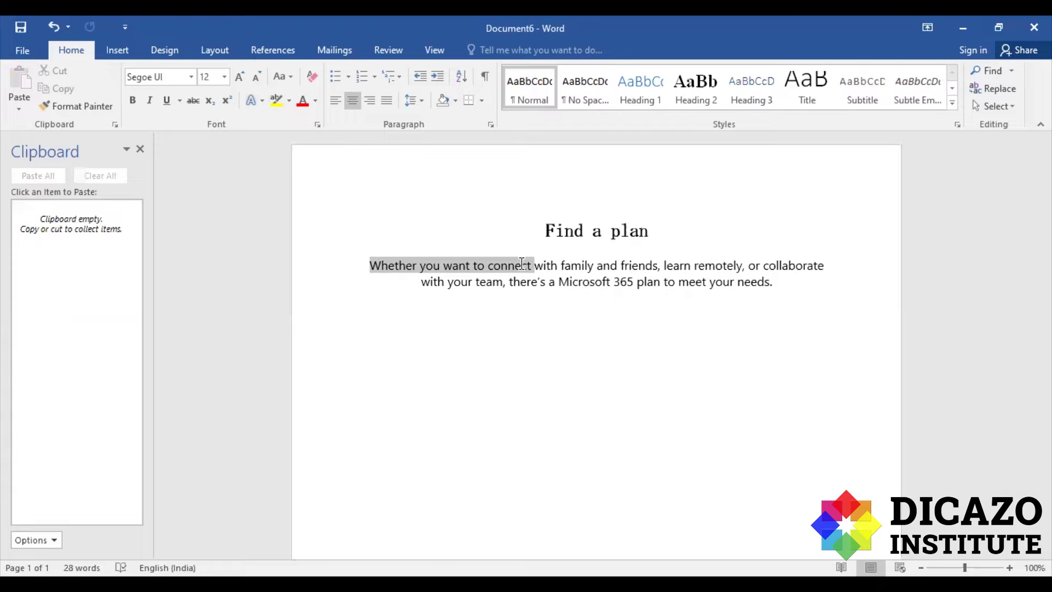
pyautogui.moveTo(522, 263); pyautogui.dragTo(782, 274)
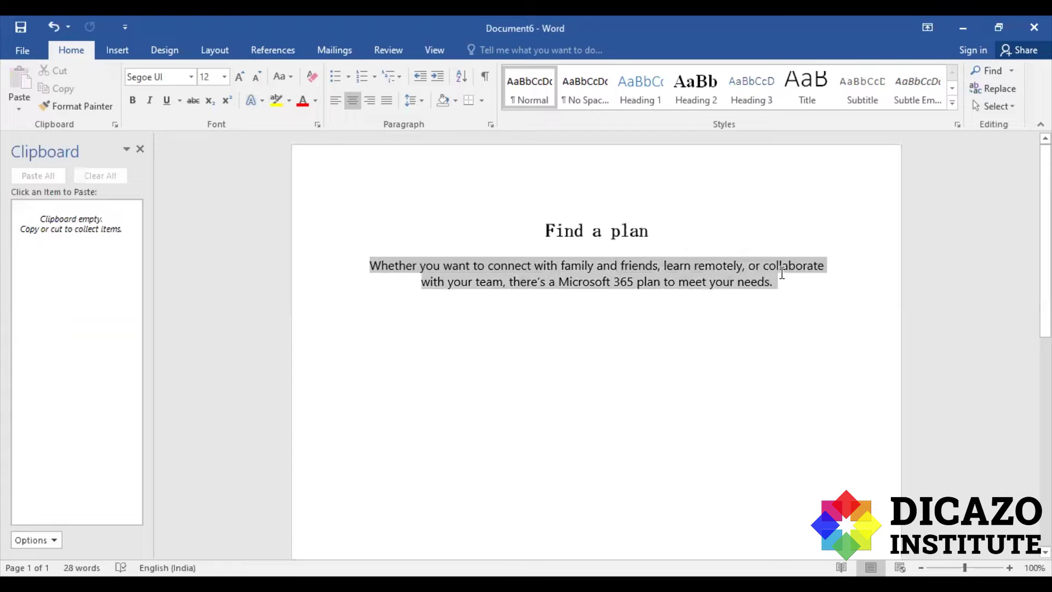
pyautogui.moveTo(365, 265); pyautogui.dragTo(782, 282)
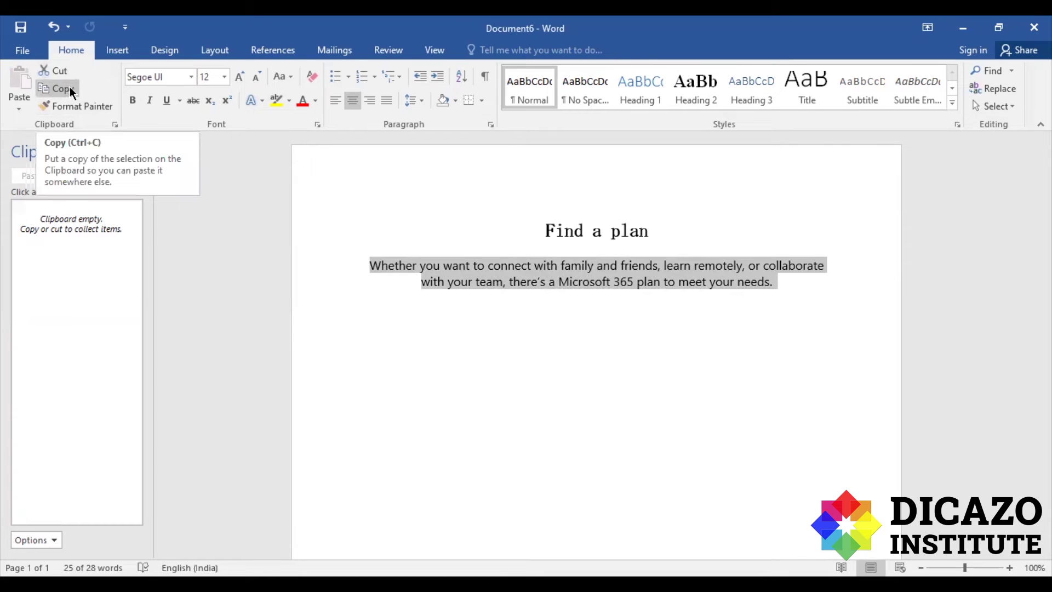
pyautogui.click(436, 331)
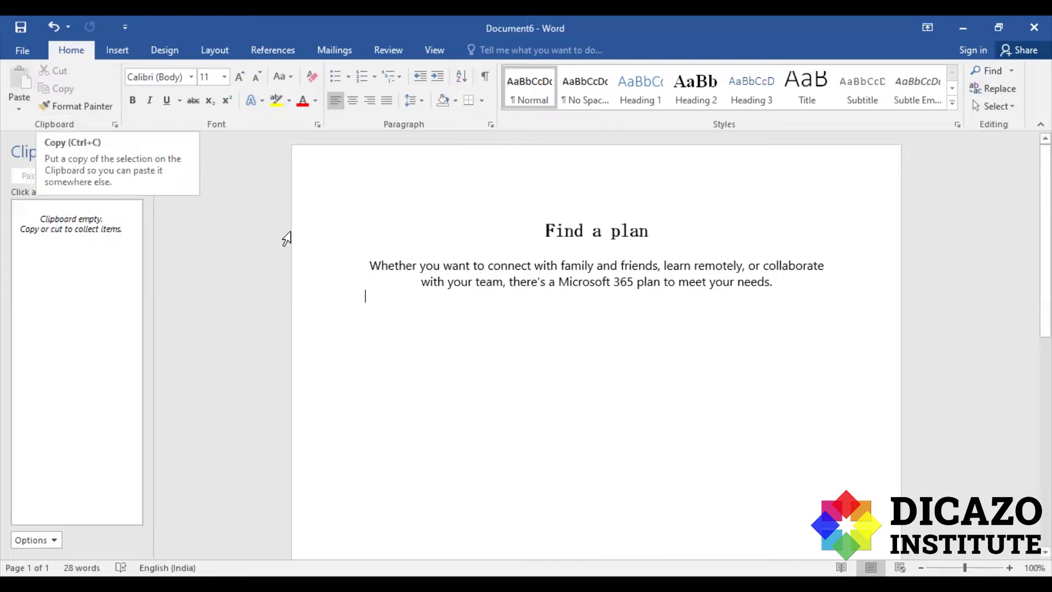
# Cut the whole "Whether you want to connect" paragraph below the "Find a plan" heading.
pyautogui.click(370, 266)
pyautogui.moveTo(369, 266); pyautogui.dragTo(778, 285)
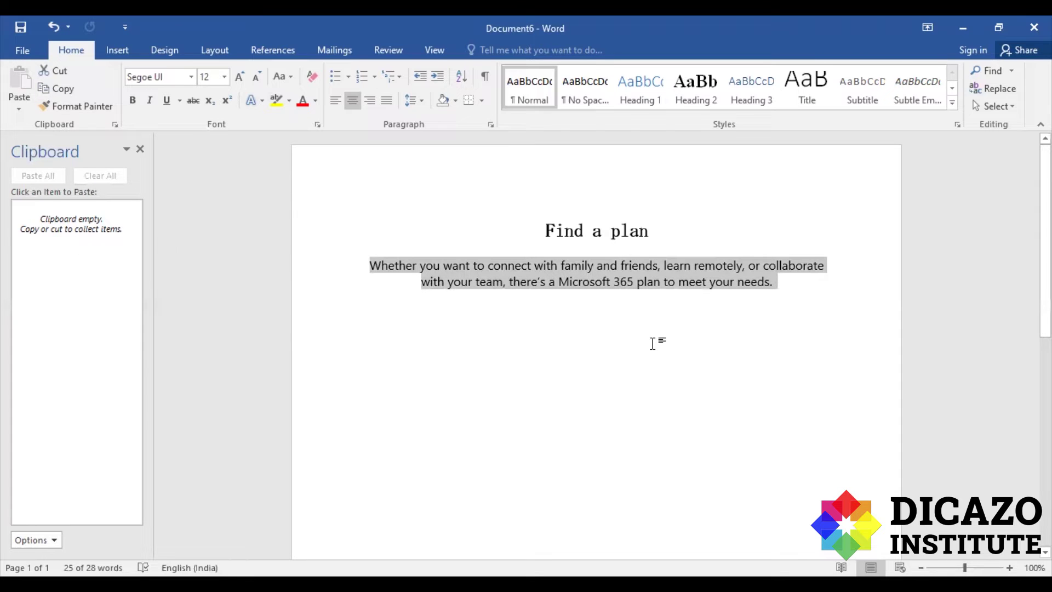
pyautogui.click(60, 72)
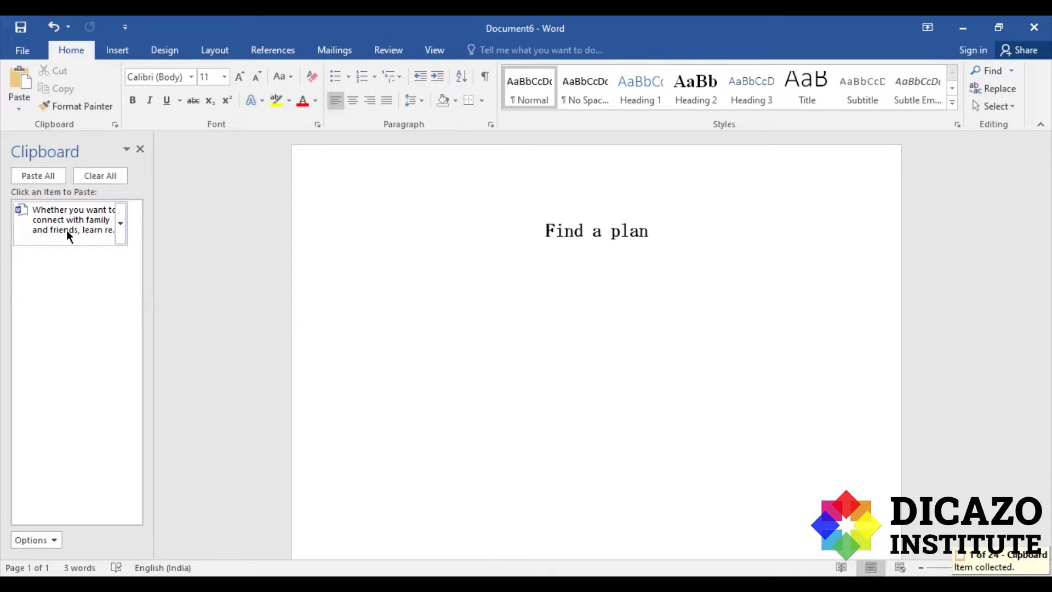
# Place the insertion point several blank lines below the "Find a plan" heading.
pyautogui.click(122, 222)
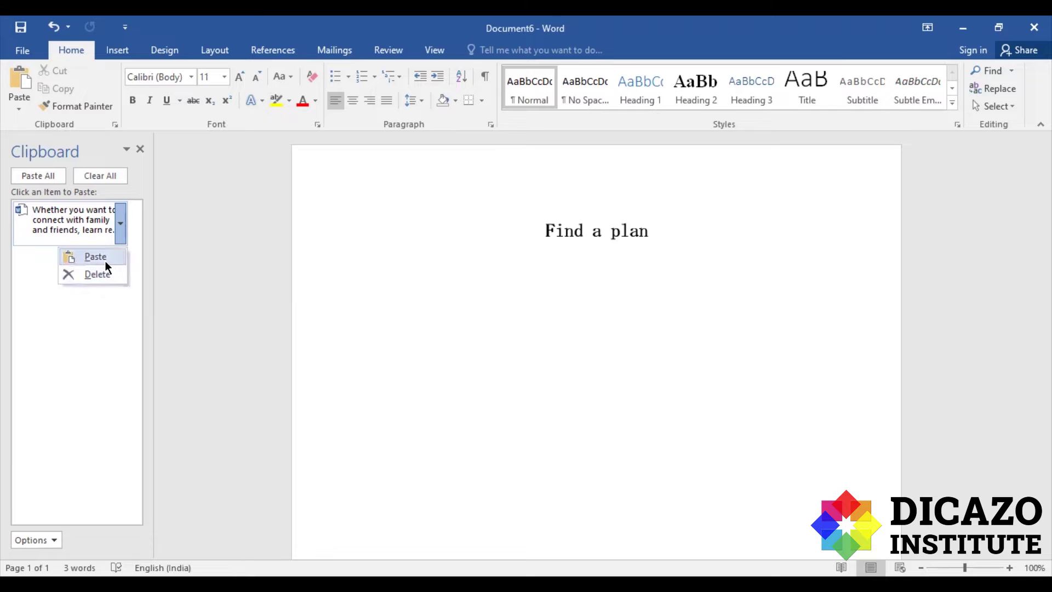
pyautogui.click(388, 385)
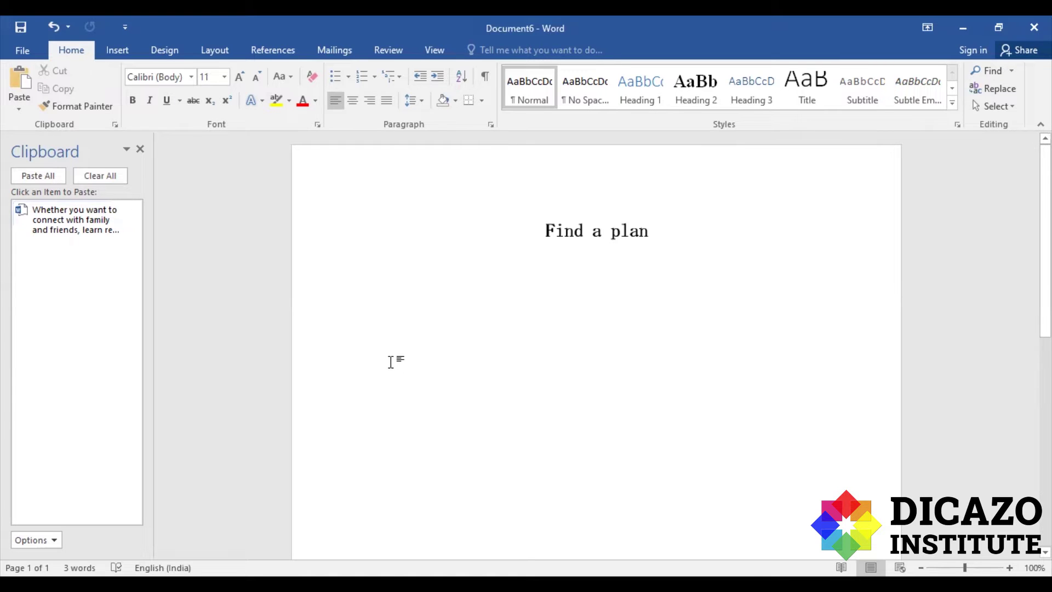
pyautogui.scroll(-2, 390, 360)
pyautogui.hotkey('ctrl', 'z')
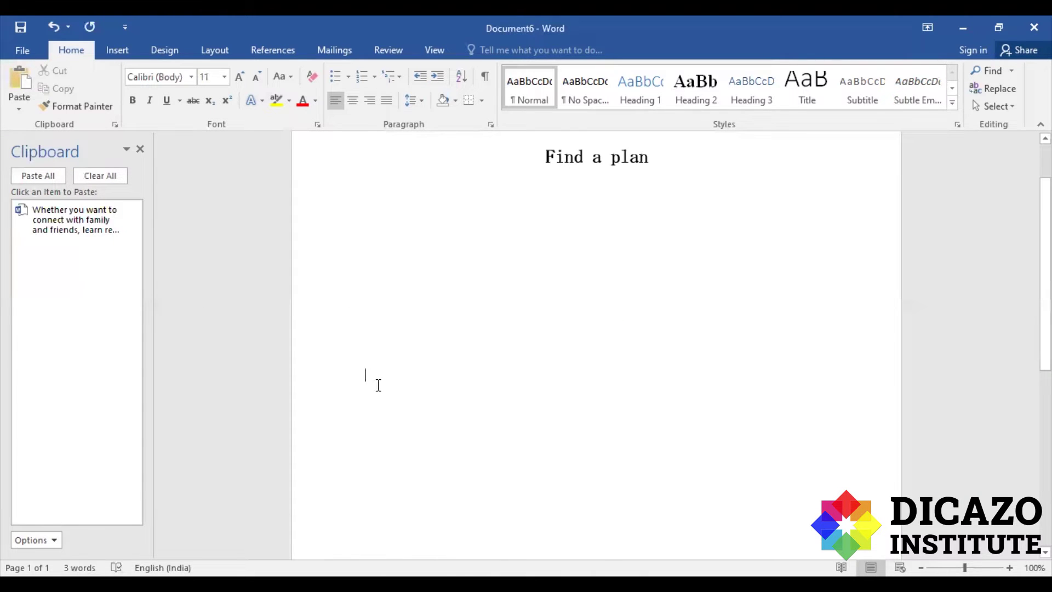
# Try pasting the cut paragraph from the collected clipboard items and with the Paste command, undoing each paste.
pyautogui.click(120, 221)
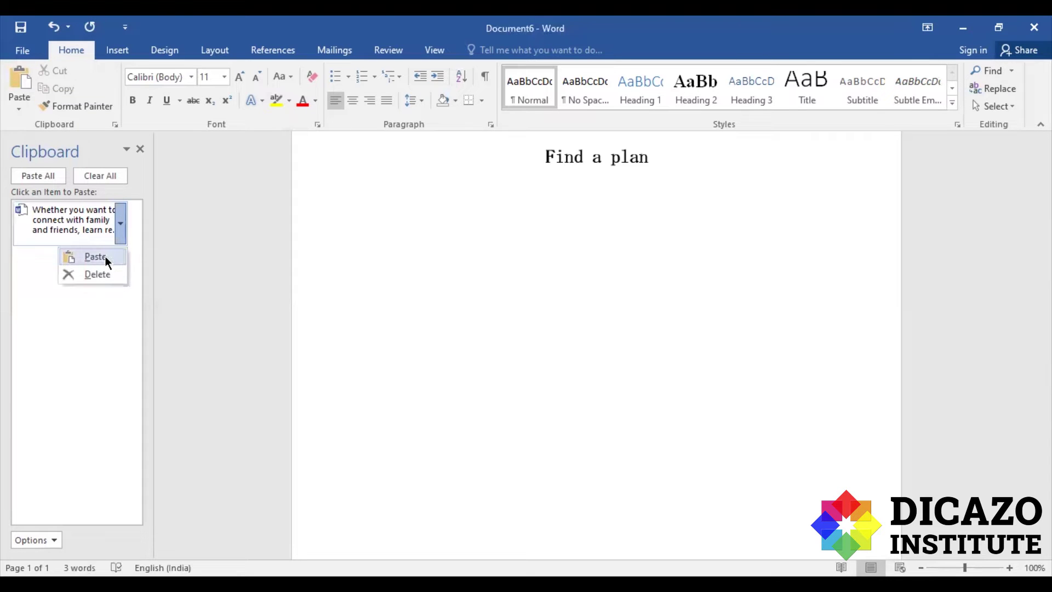
pyautogui.click(103, 257)
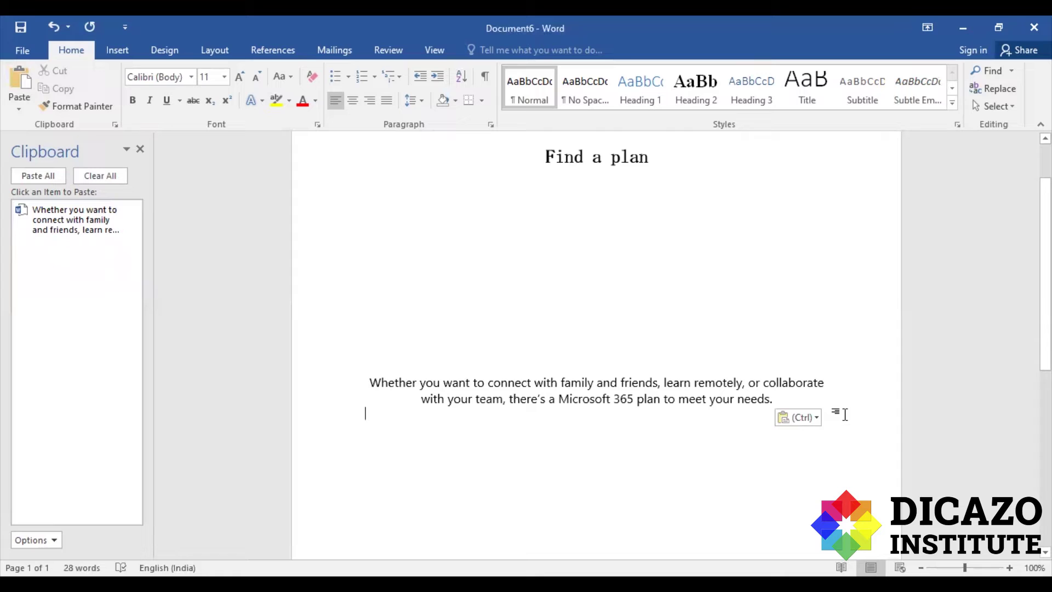
pyautogui.hotkey('ctrl', 'z')
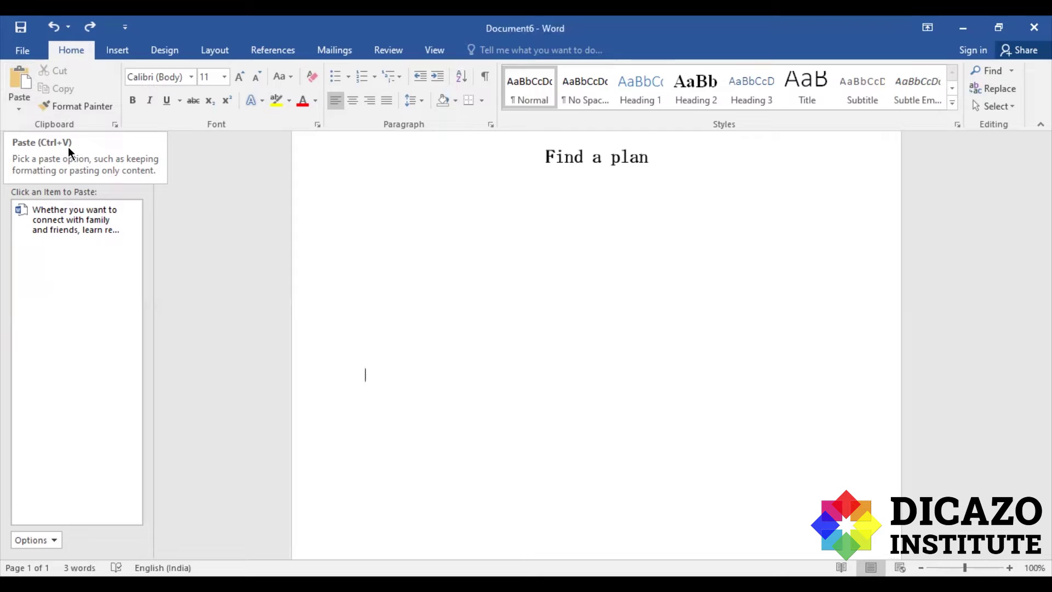
pyautogui.click(21, 81)
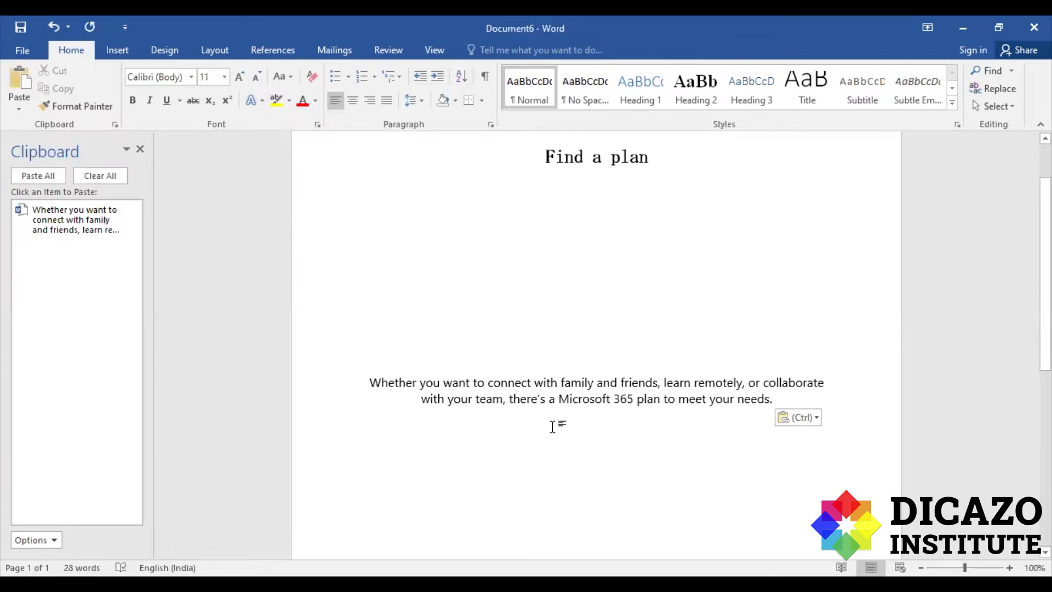
pyautogui.hotkey('ctrl', 'z')
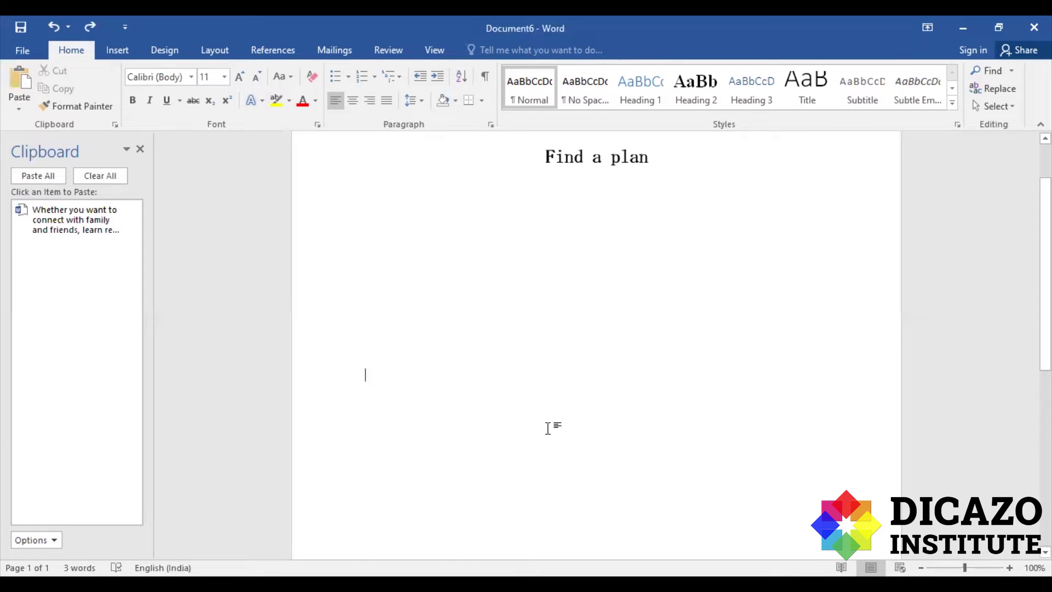
pyautogui.hotkey('ctrl', 'y')
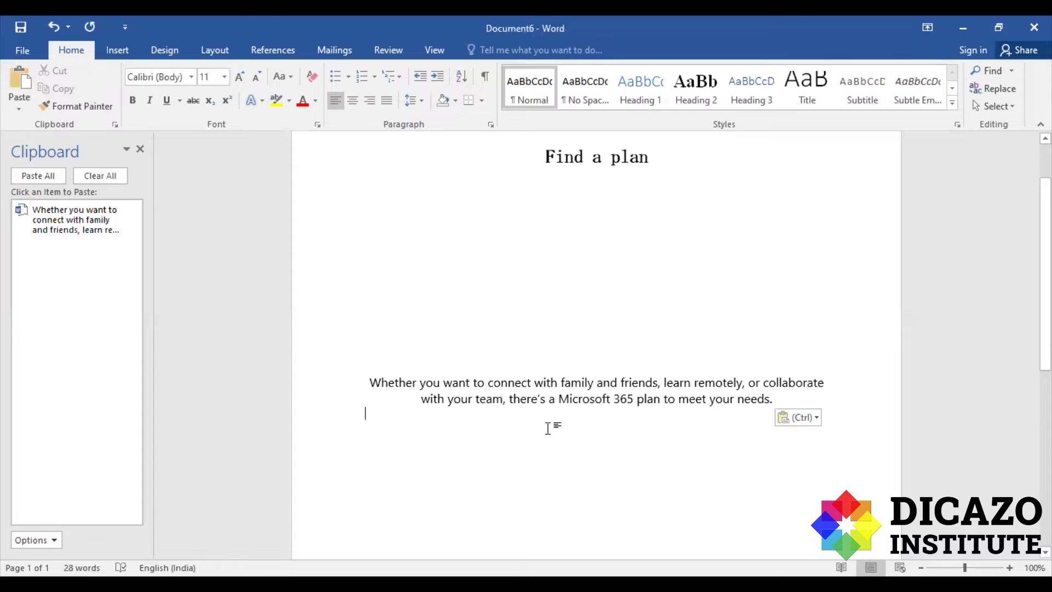
pyautogui.hotkey('ctrl', 'z')
# Paste the cut paragraph at the insertion point from its entry among the collected clipboard items.
pyautogui.click(121, 222)
pyautogui.click(99, 261)
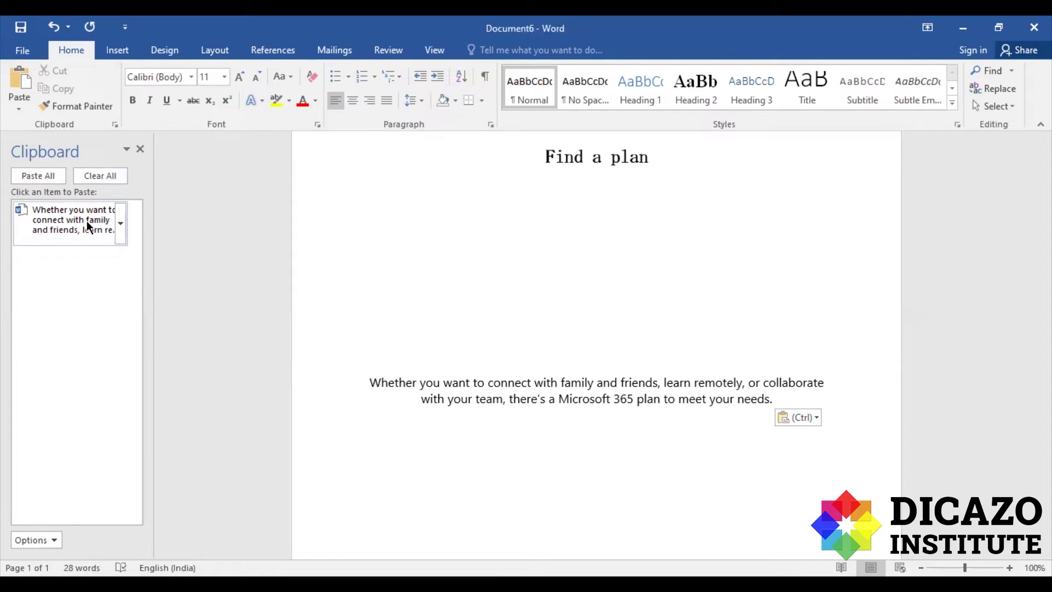
# Paste four more copies of the "Whether you want to connect" paragraph below the first one.
pyautogui.click(16, 79)
pyautogui.click(15, 79)
pyautogui.click(15, 79)
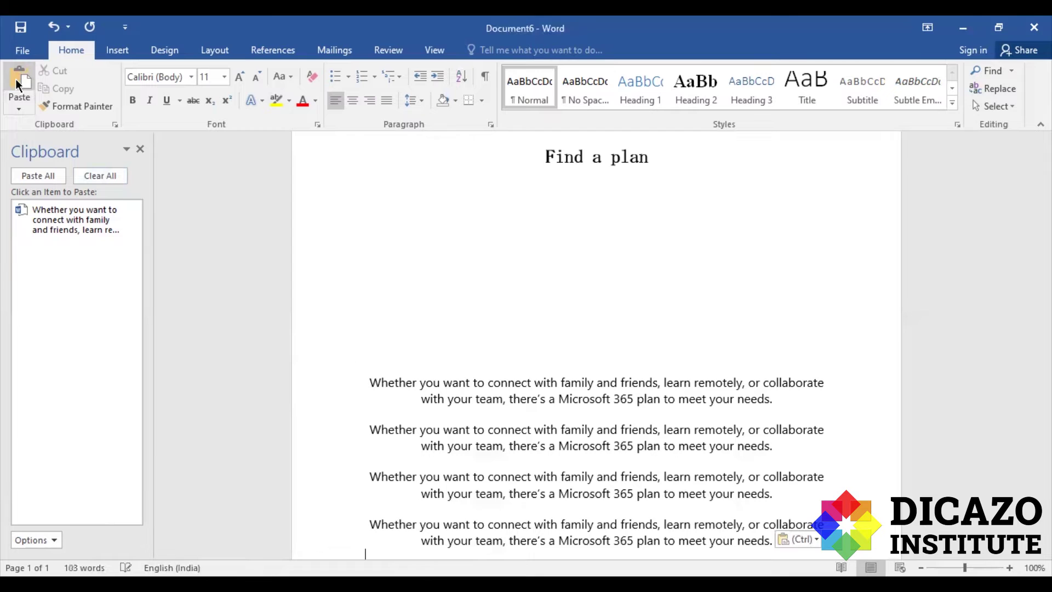
pyautogui.click(15, 79)
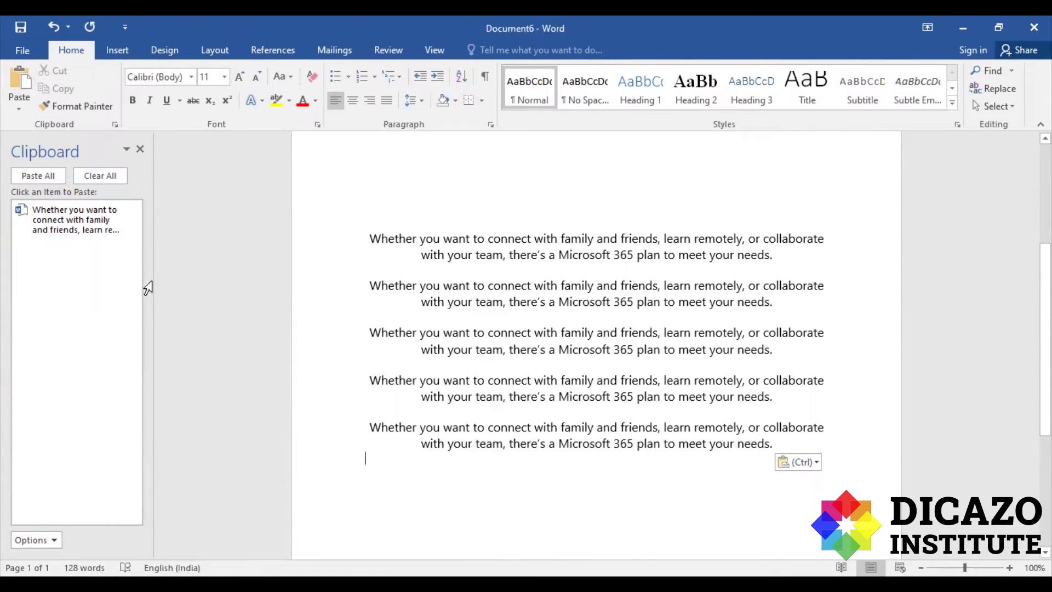
# Delete the "Whether you want to connect" entry from the collected clipboard items.
pyautogui.click(120, 221)
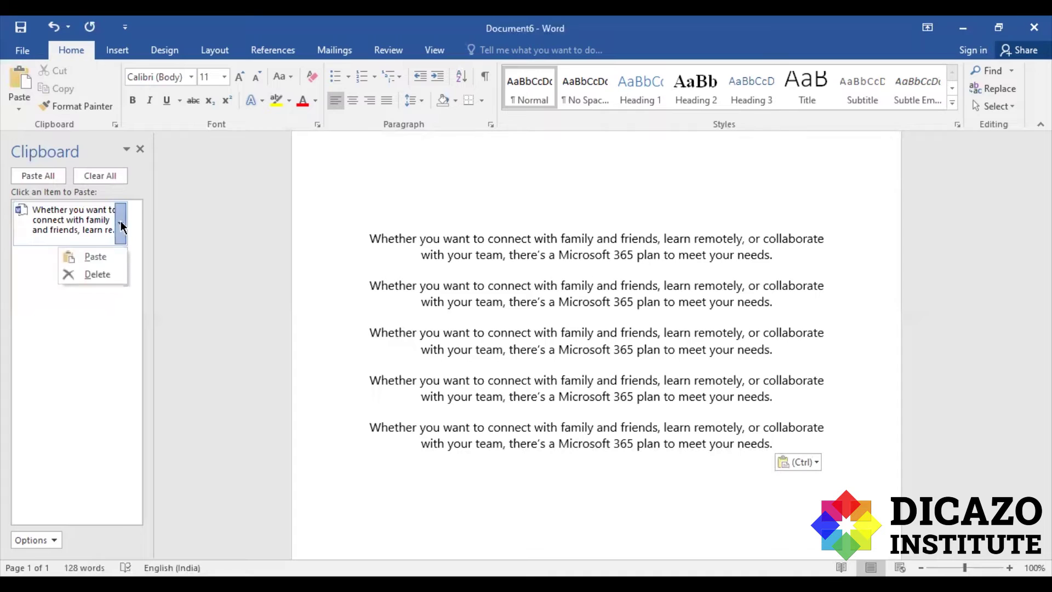
pyautogui.click(104, 271)
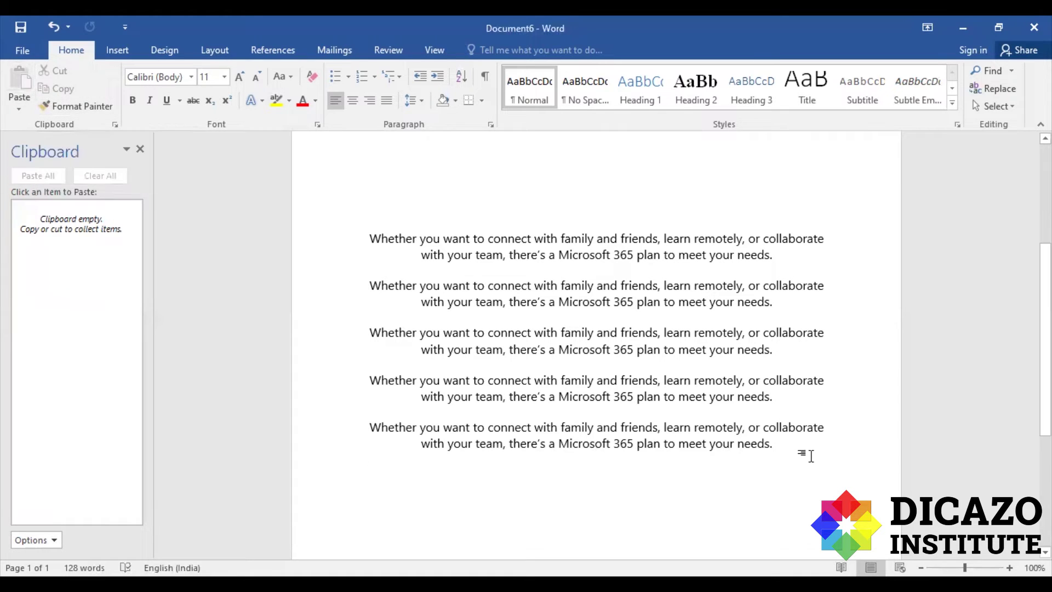
# Delete the four extra copies of the paragraph, keeping only the first one.
pyautogui.moveTo(762, 444); pyautogui.dragTo(406, 280)
pyautogui.press('Delete')
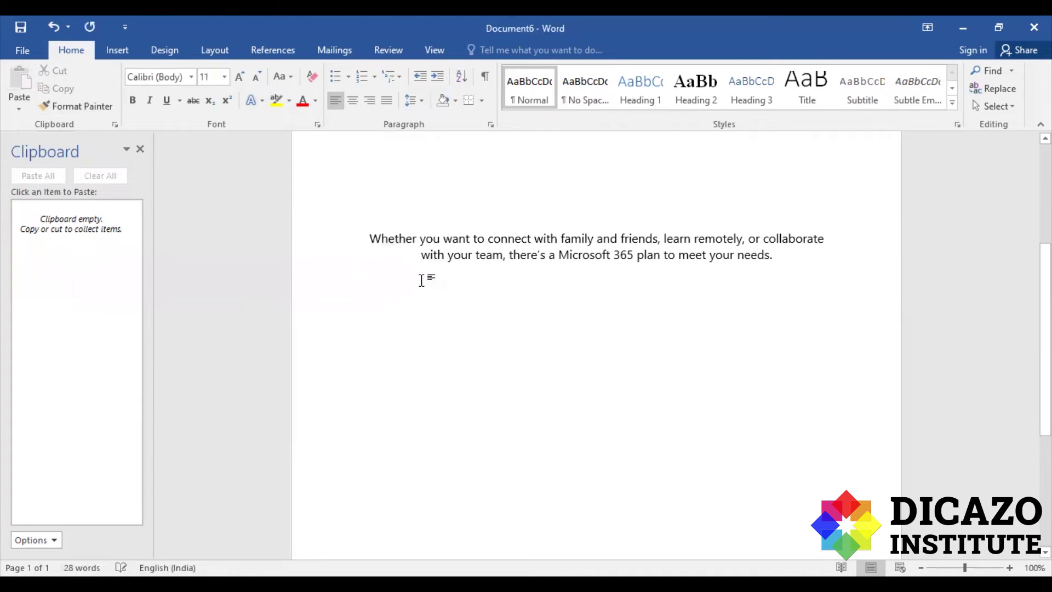
# Copy the "Whether you want to connect" paragraph and paste it a few blank lines below the original.
pyautogui.moveTo(788, 255); pyautogui.dragTo(374, 235)
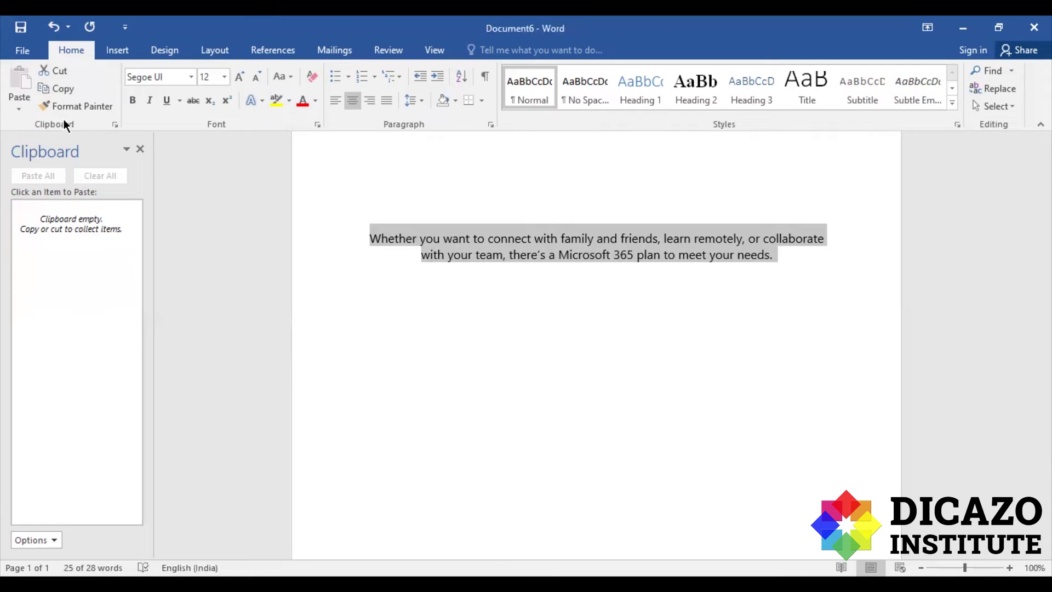
pyautogui.click(57, 88)
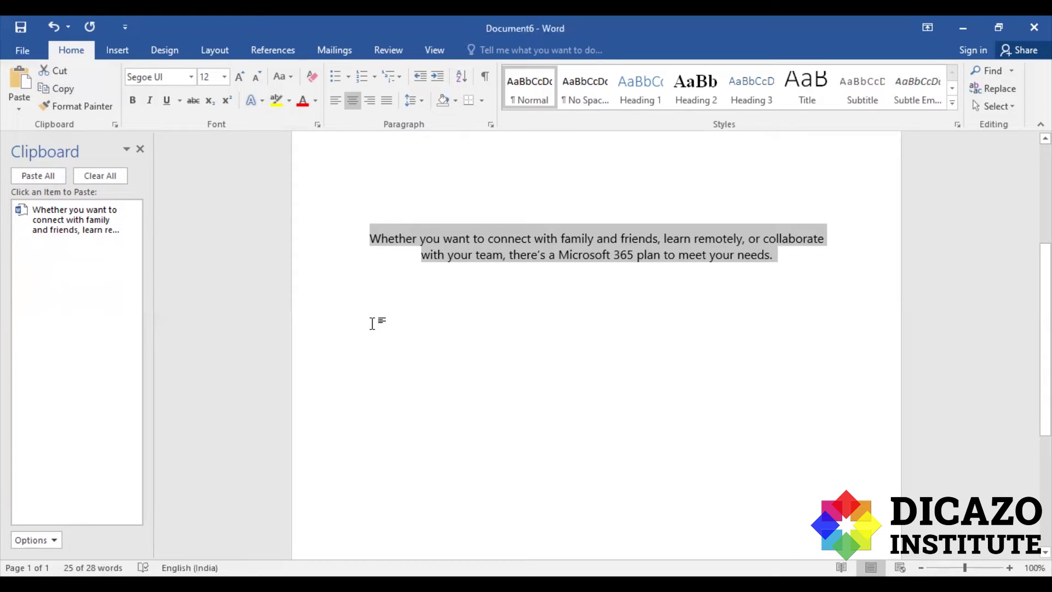
pyautogui.click(389, 306)
pyautogui.press('Return')
pyautogui.press('Return')
pyautogui.press('Return')
pyautogui.press('Return')
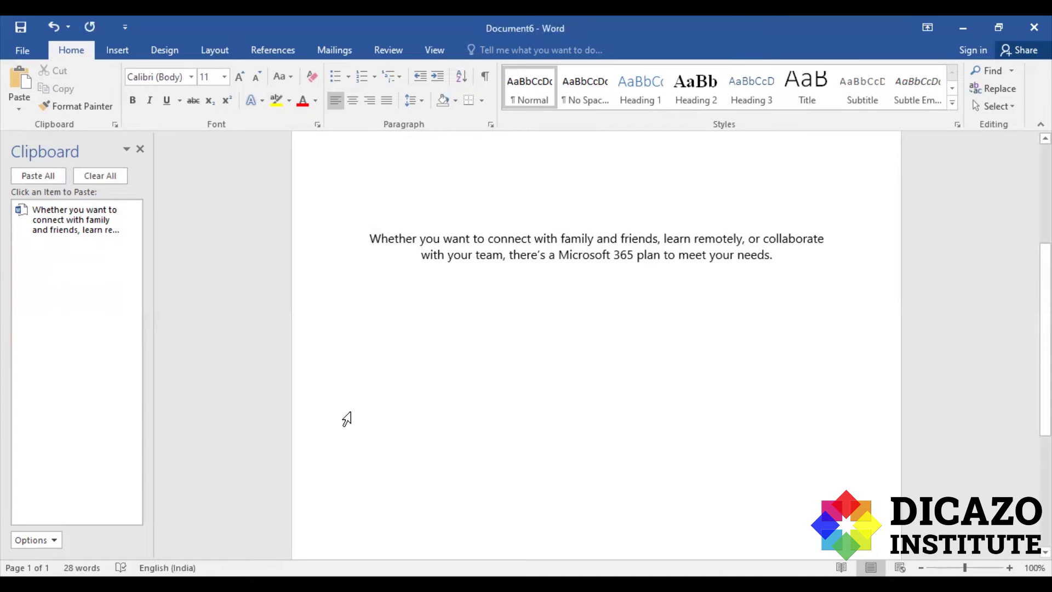
pyautogui.click(20, 88)
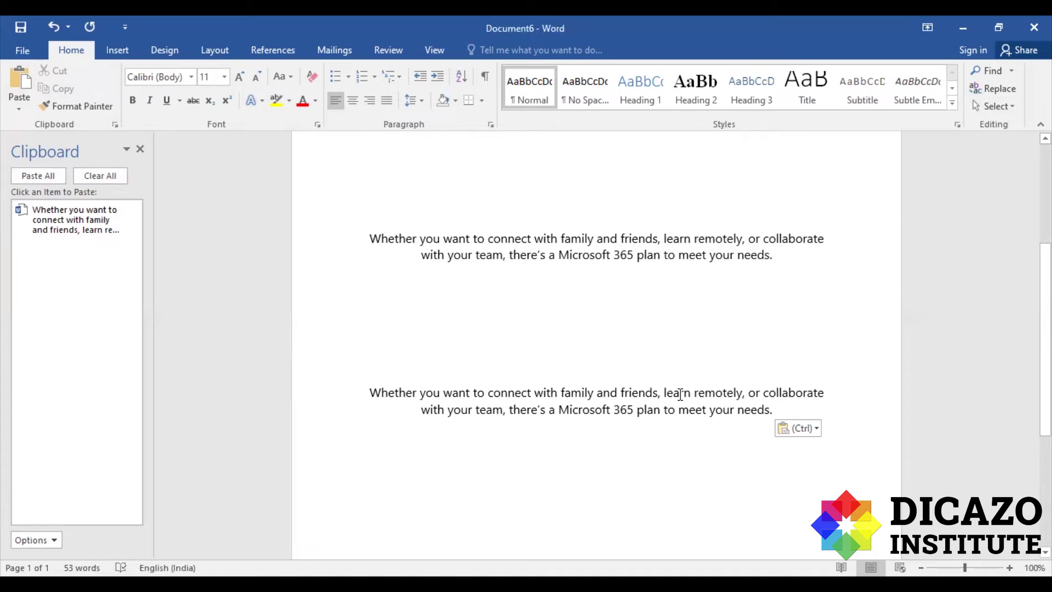
# Paste three more copies of the paragraph below the first pasted copy.
pyautogui.hotkey('ctrl', 'v')
pyautogui.hotkey('ctrl', 'v')
pyautogui.hotkey('ctrl', 'v')
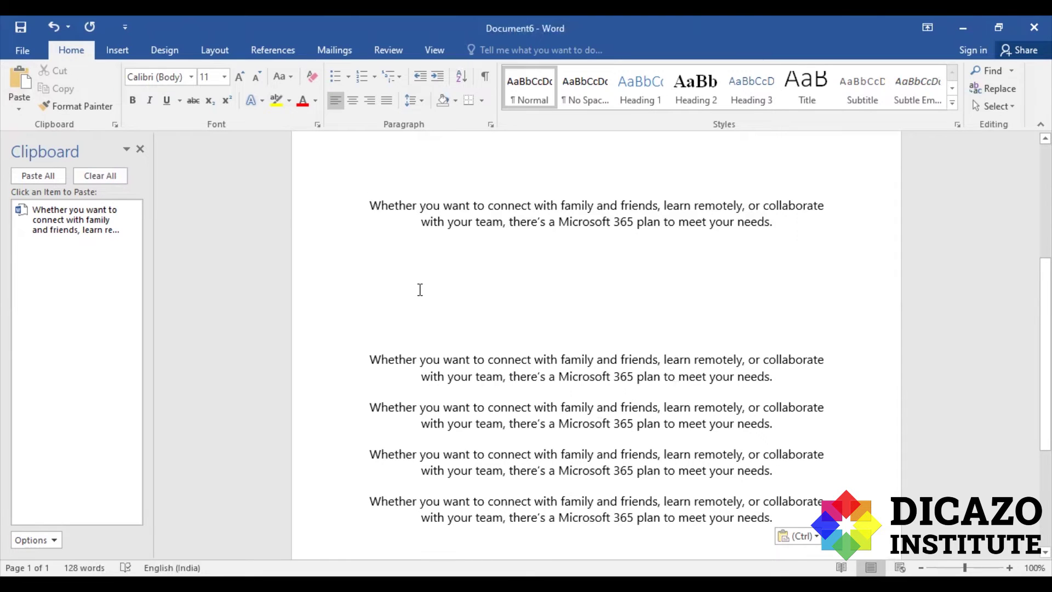
pyautogui.scroll(4, 420, 289)
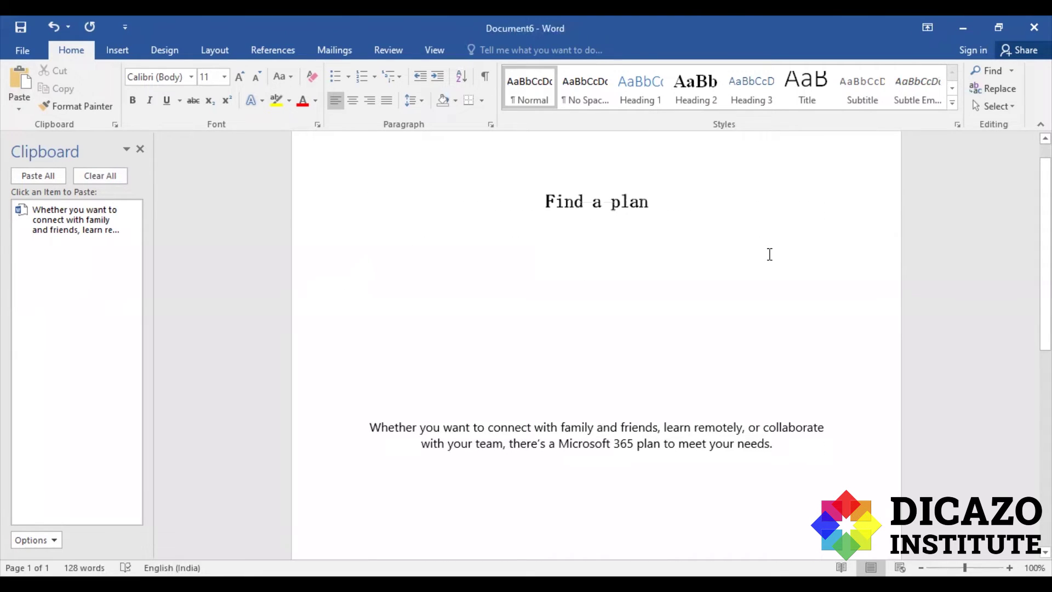
pyautogui.scroll(-3, 769, 252)
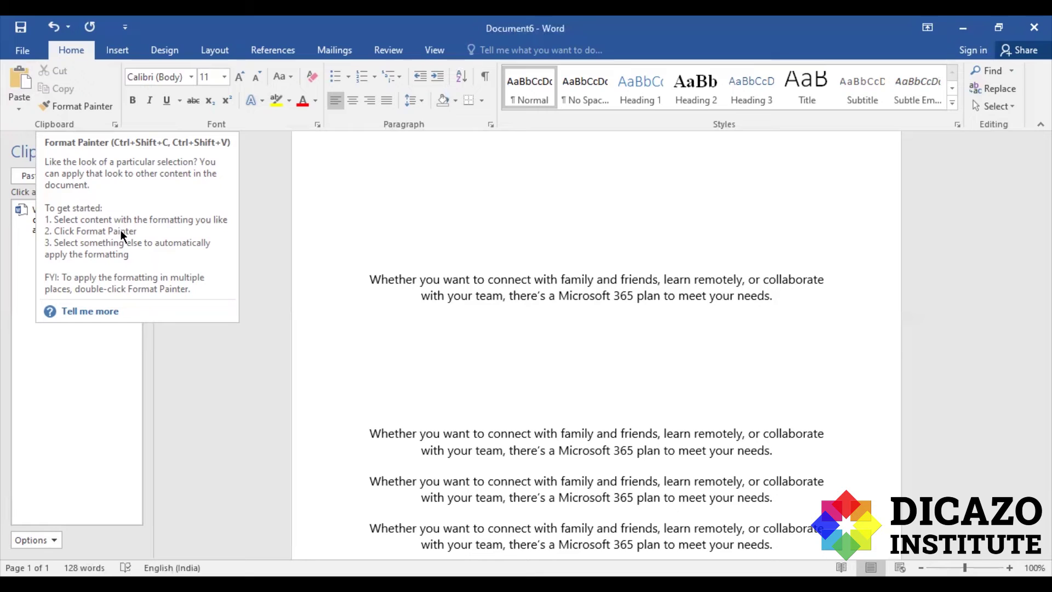
pyautogui.click(76, 113)
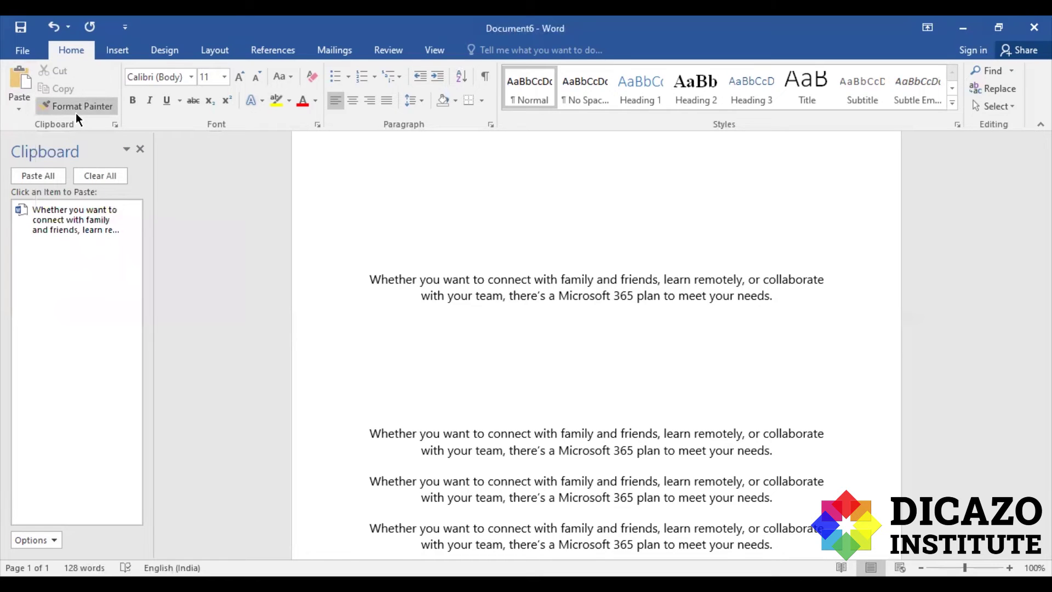
pyautogui.moveTo(370, 279)
pyautogui.mouseDown()
pyautogui.moveTo(810, 276)
pyautogui.moveTo(810, 301)
pyautogui.mouseUp()
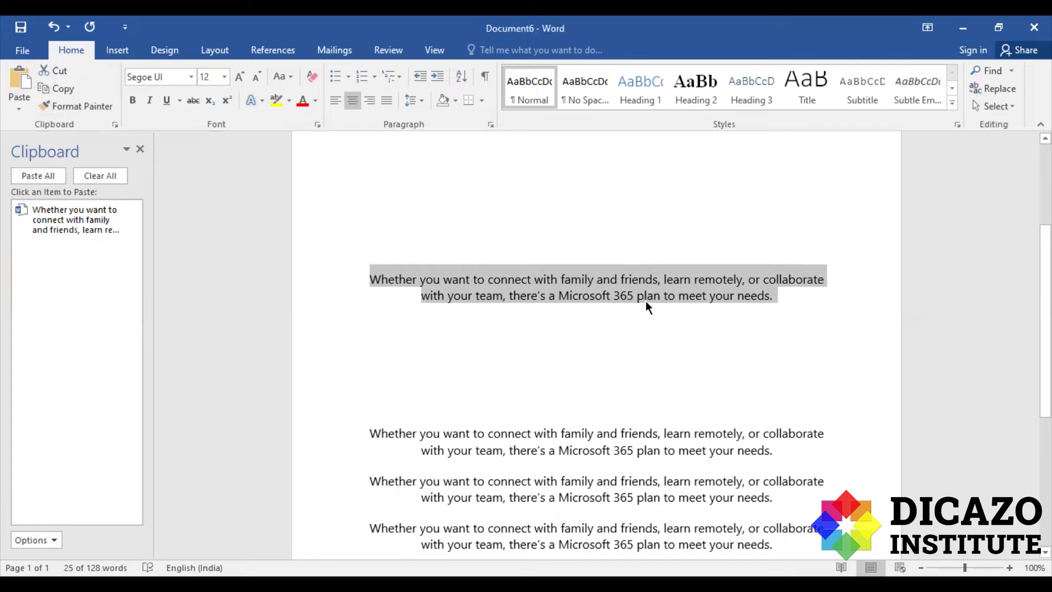
pyautogui.moveTo(360, 280); pyautogui.dragTo(818, 299)
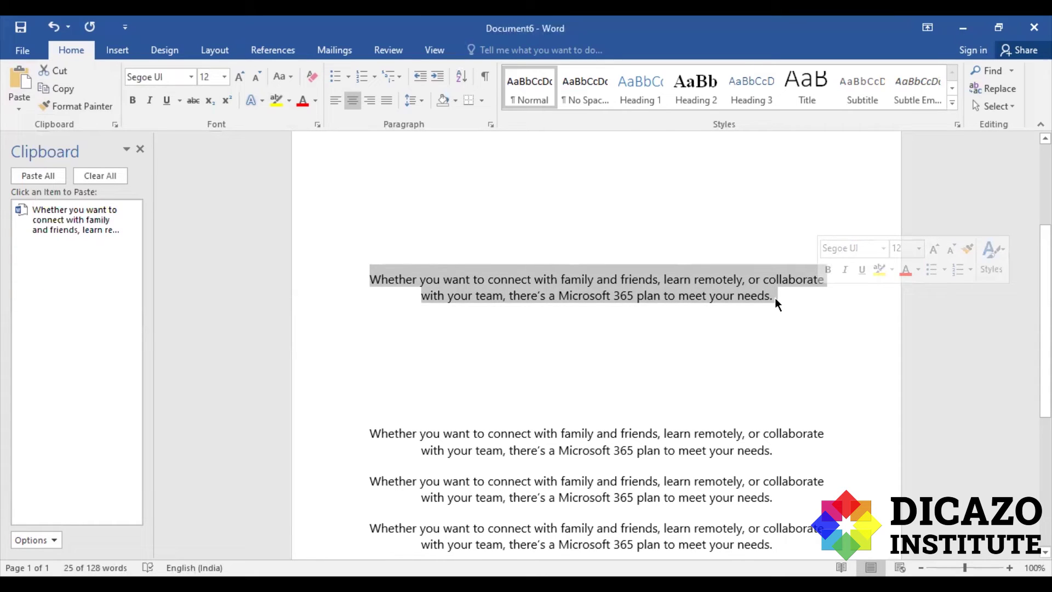
pyautogui.scroll(-1, 401, 424)
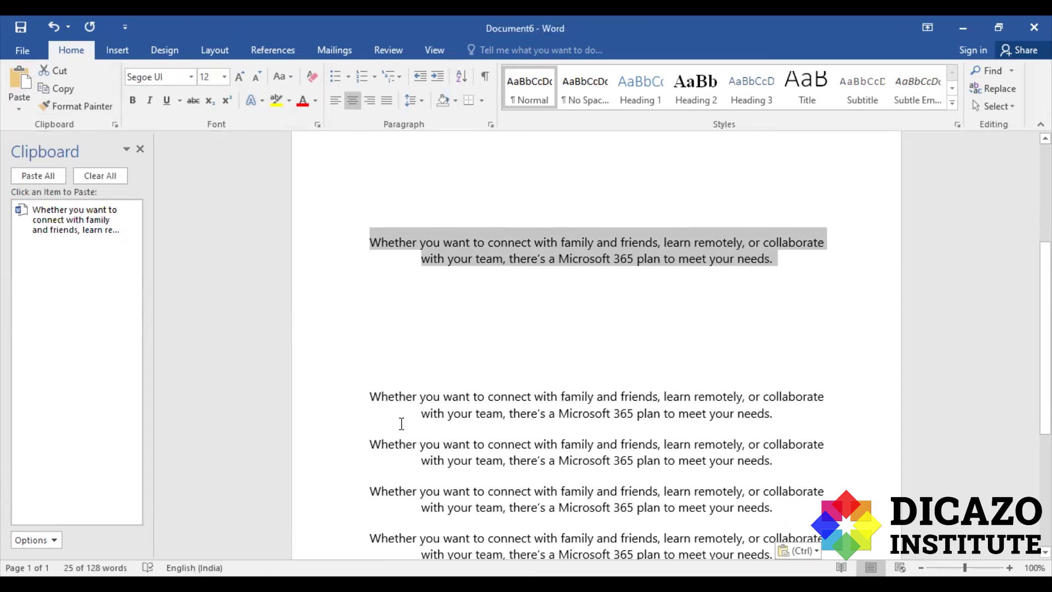
pyautogui.moveTo(371, 397); pyautogui.dragTo(775, 419)
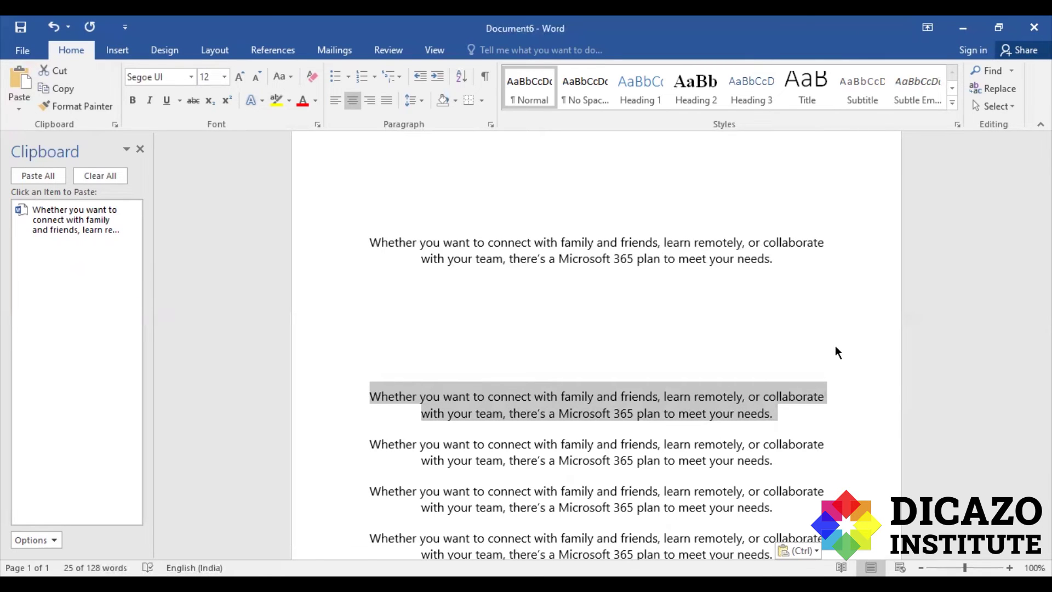
pyautogui.hotkey('ctrl', 'z')
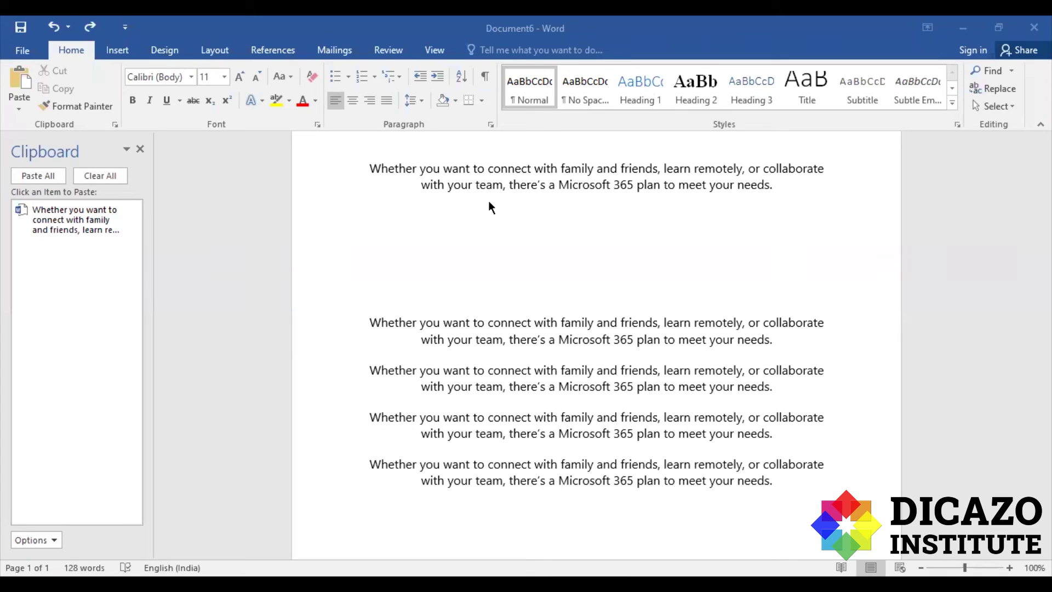
pyautogui.moveTo(360, 165); pyautogui.dragTo(788, 183)
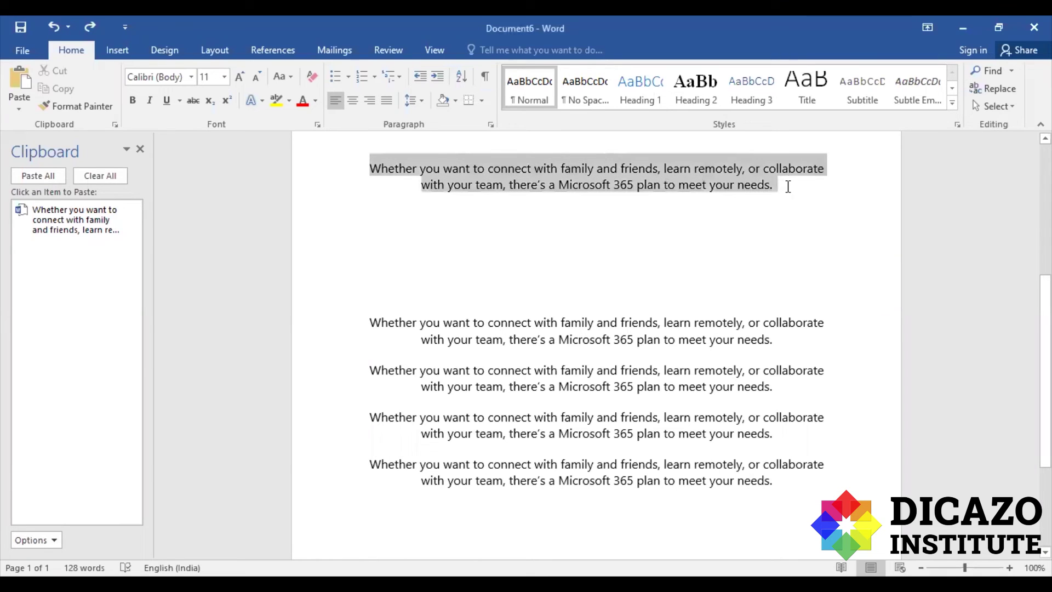
pyautogui.click(787, 229)
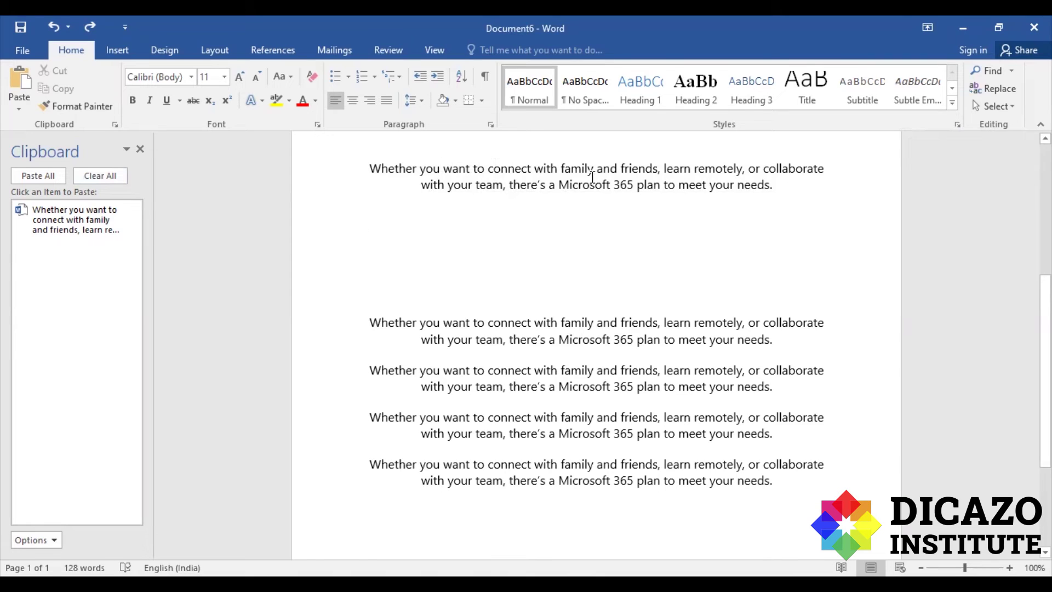
# Color the words "connect with family and friends" red in the original paragraph above the copies.
pyautogui.moveTo(487, 168); pyautogui.dragTo(643, 169)
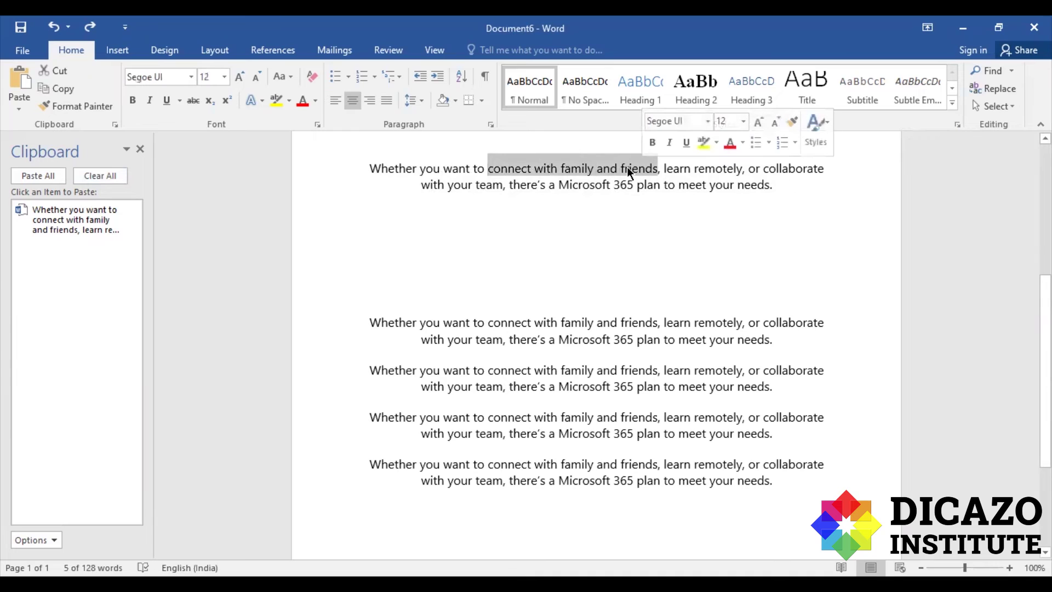
pyautogui.click(729, 143)
pyautogui.click(365, 241)
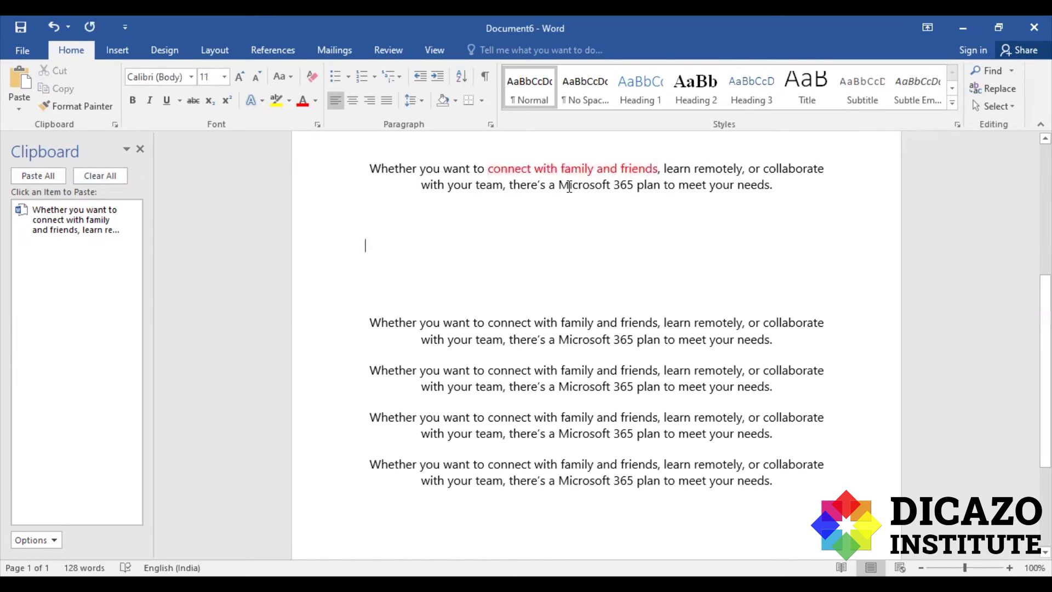
# Make "Microsoft 365 plan to meet your needs" bold, italic and underlined in the original paragraph.
pyautogui.moveTo(558, 185); pyautogui.dragTo(765, 189)
pyautogui.click(773, 164)
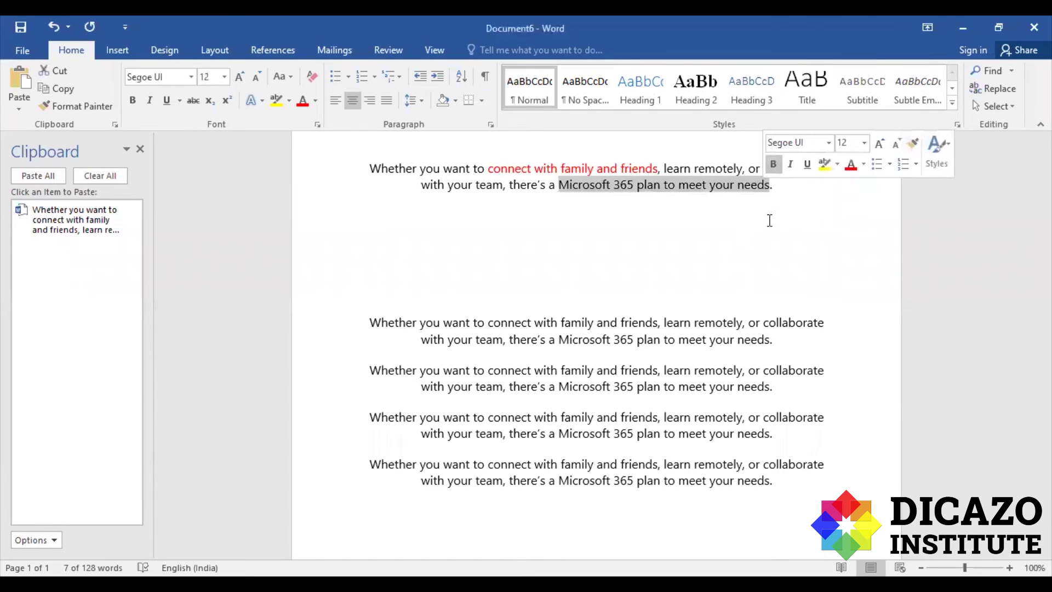
pyautogui.click(791, 165)
pyautogui.click(806, 166)
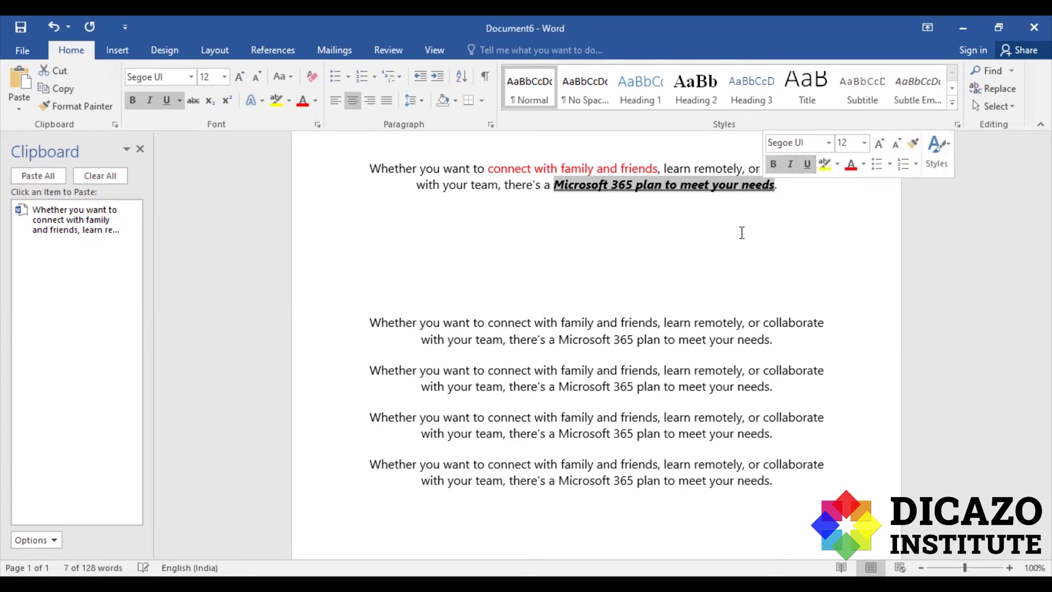
pyautogui.click(717, 255)
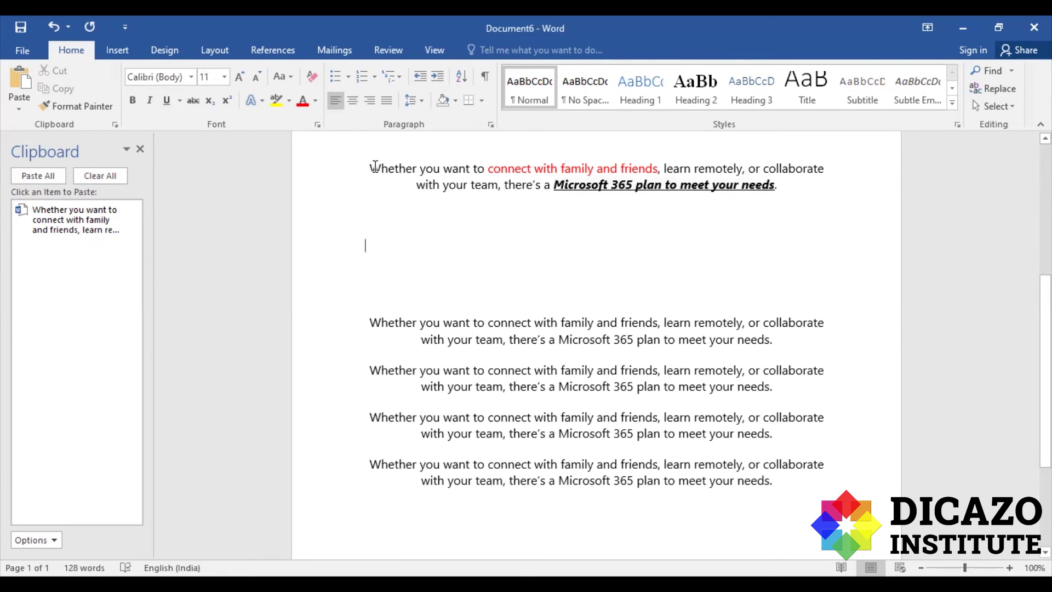
# Highlight the whole original paragraph in yellow.
pyautogui.moveTo(365, 164); pyautogui.dragTo(787, 186)
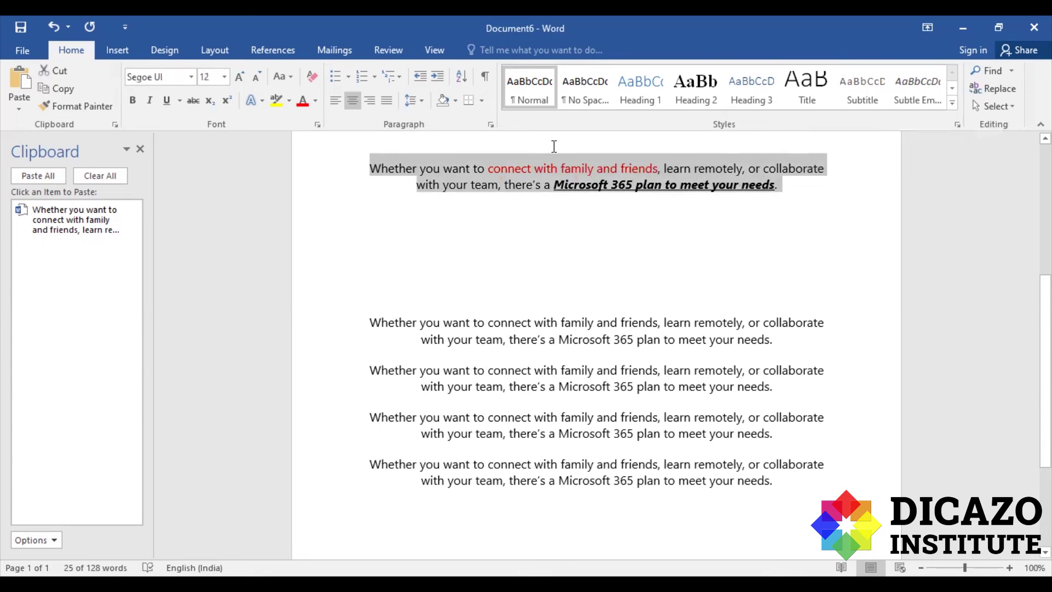
pyautogui.click(277, 102)
pyautogui.click(502, 266)
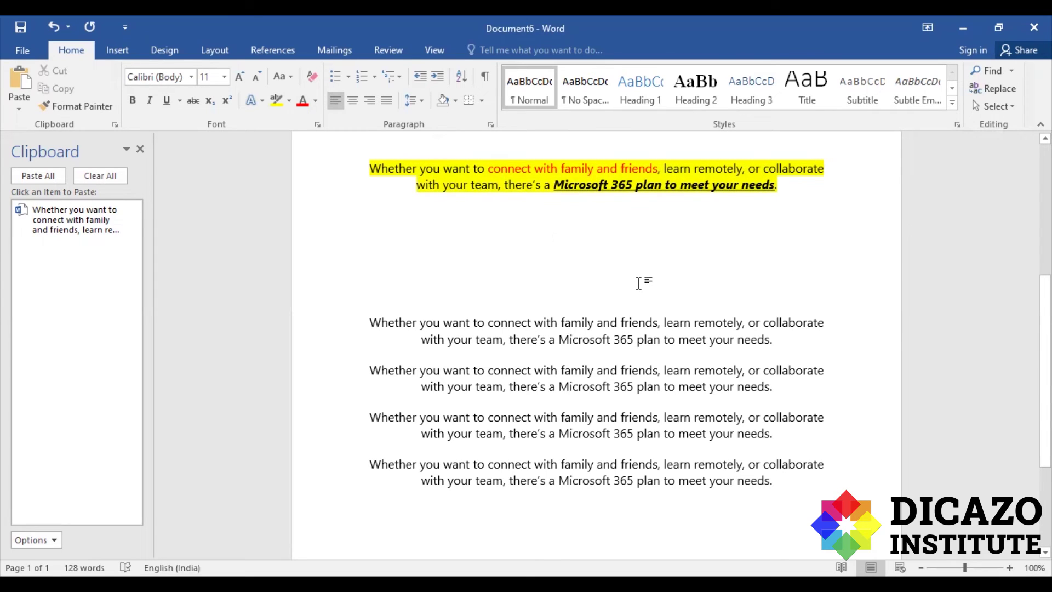
# Use Format Painter to transfer the original paragraph's formatting to "Whether you want to connect with family and friends," in the first copy.
pyautogui.moveTo(369, 168); pyautogui.dragTo(795, 185)
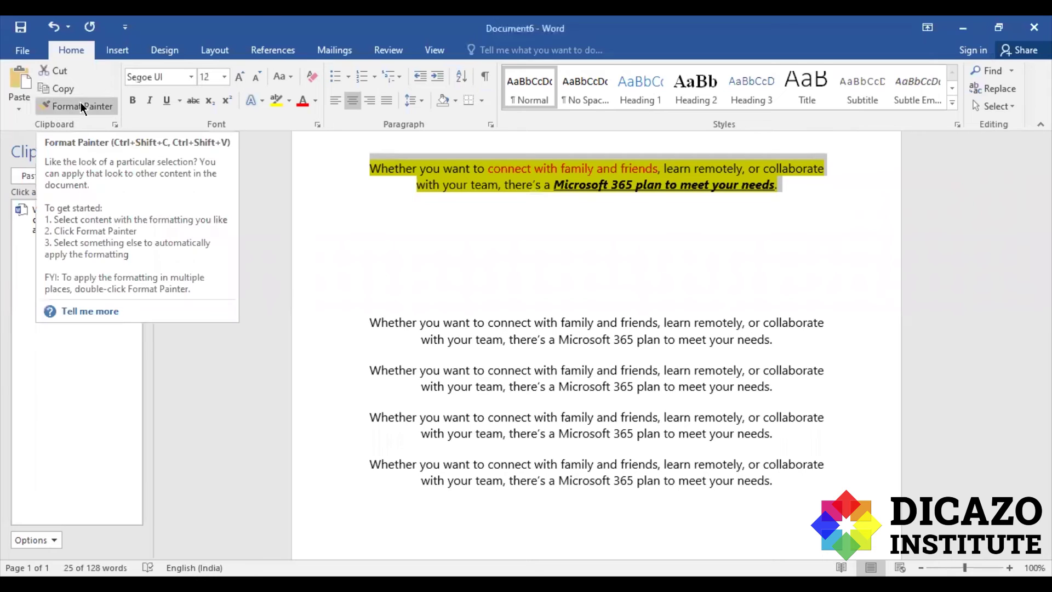
pyautogui.click(97, 110)
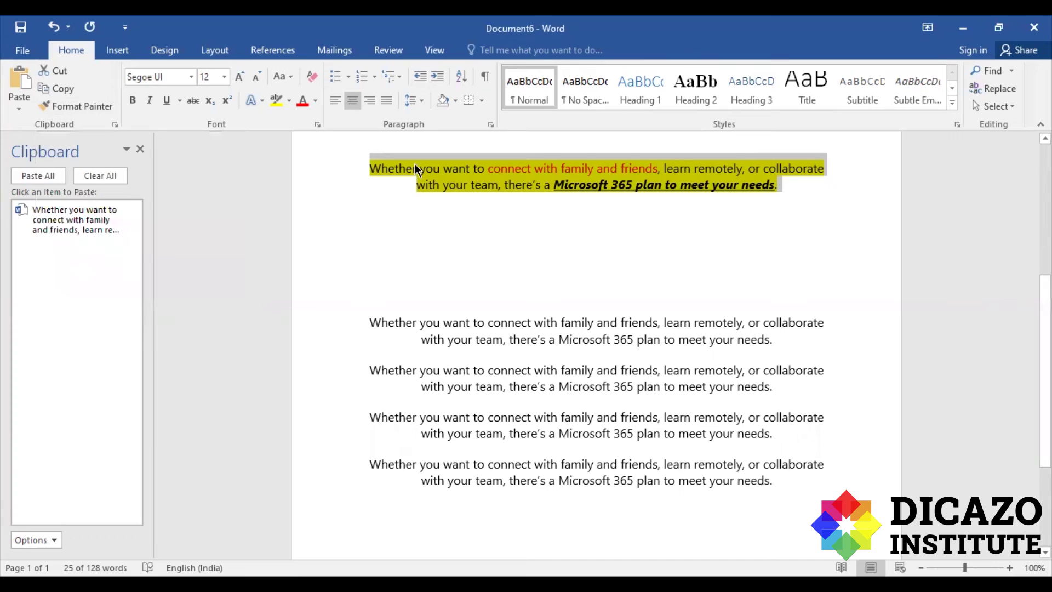
pyautogui.click(360, 164)
pyautogui.moveTo(360, 163); pyautogui.dragTo(784, 184)
pyautogui.click(72, 108)
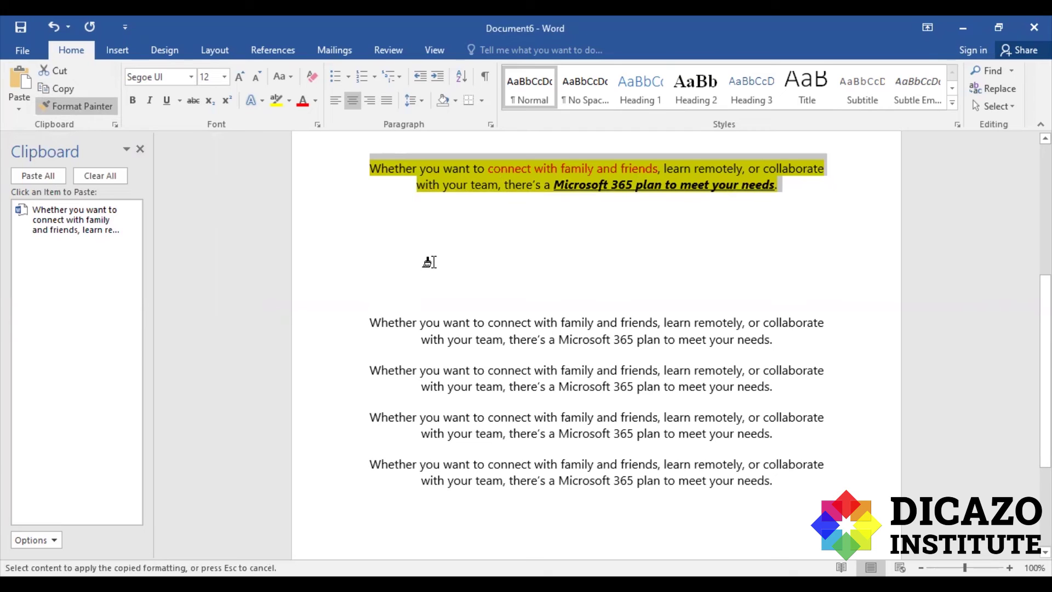
pyautogui.moveTo(382, 318); pyautogui.dragTo(662, 327)
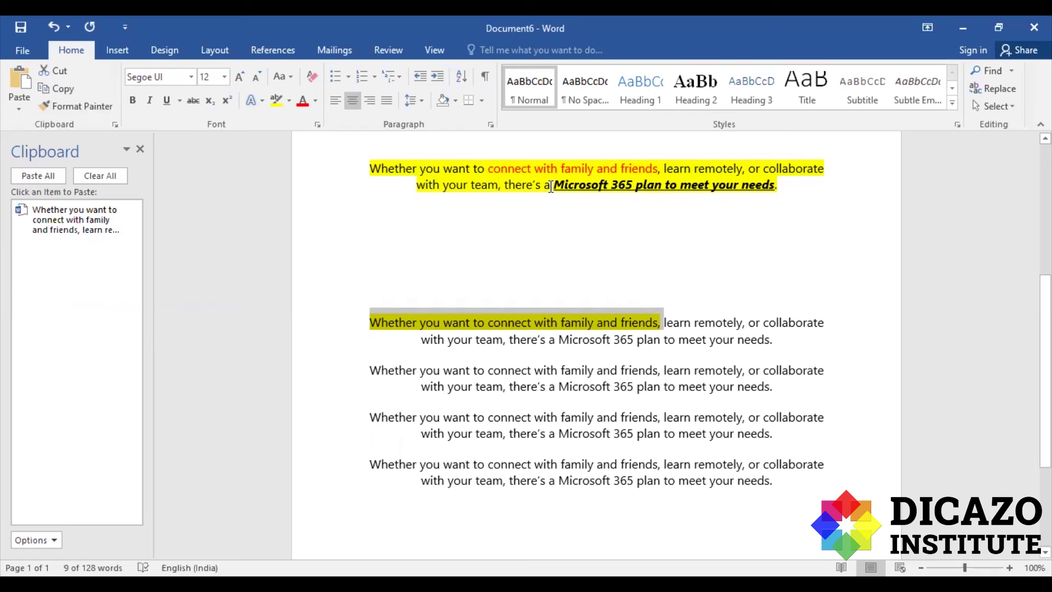
pyautogui.click(531, 237)
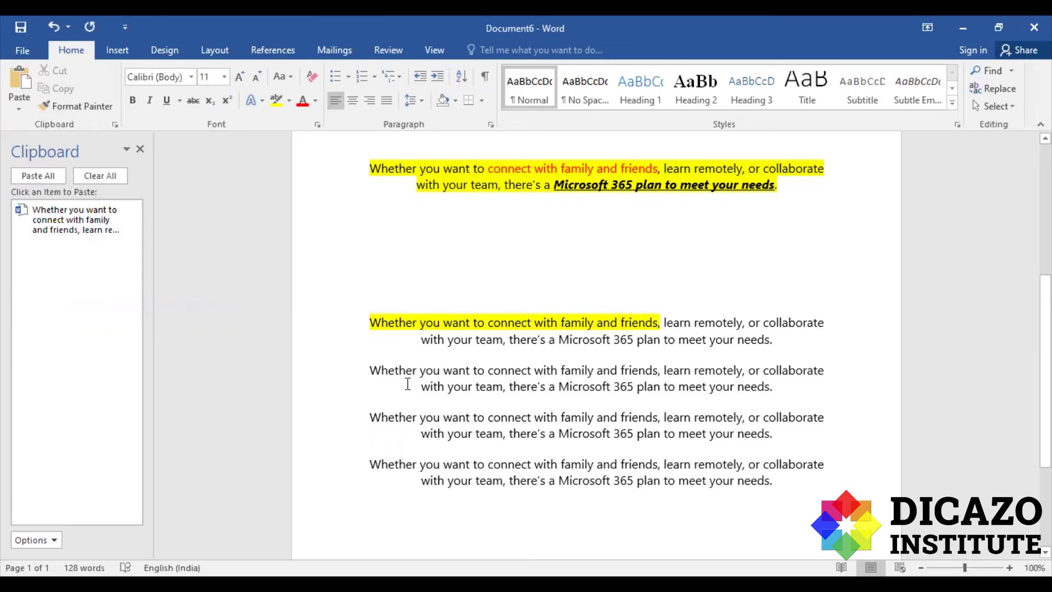
# Use Format Painter to transfer the red highlighted formatting to "Whether you want to connect with family and friends" in the second copy.
pyautogui.moveTo(370, 370); pyautogui.dragTo(492, 370)
pyautogui.click(521, 262)
pyautogui.moveTo(489, 168); pyautogui.dragTo(657, 168)
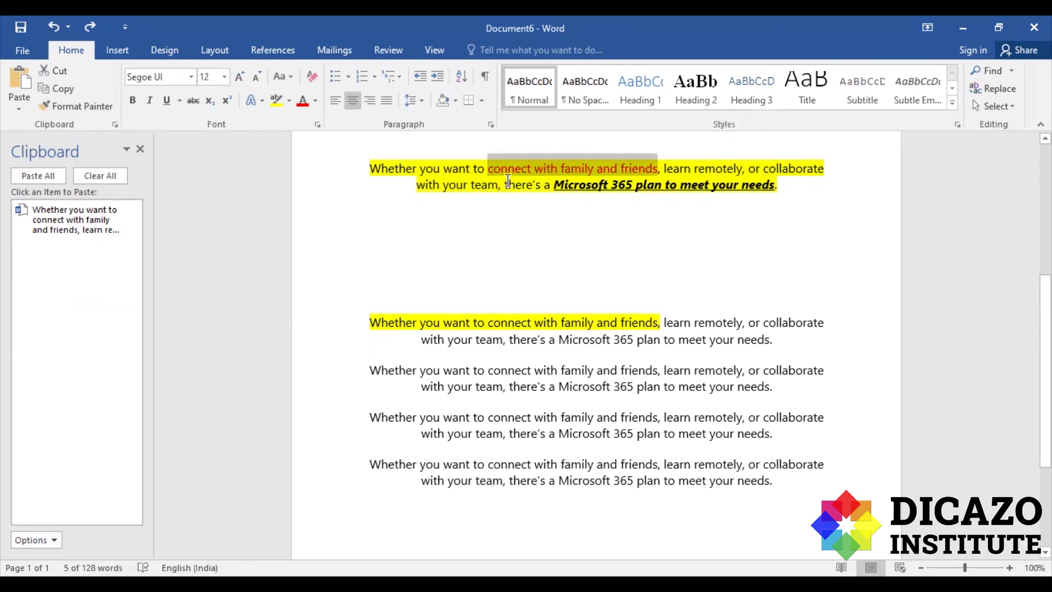
pyautogui.click(84, 105)
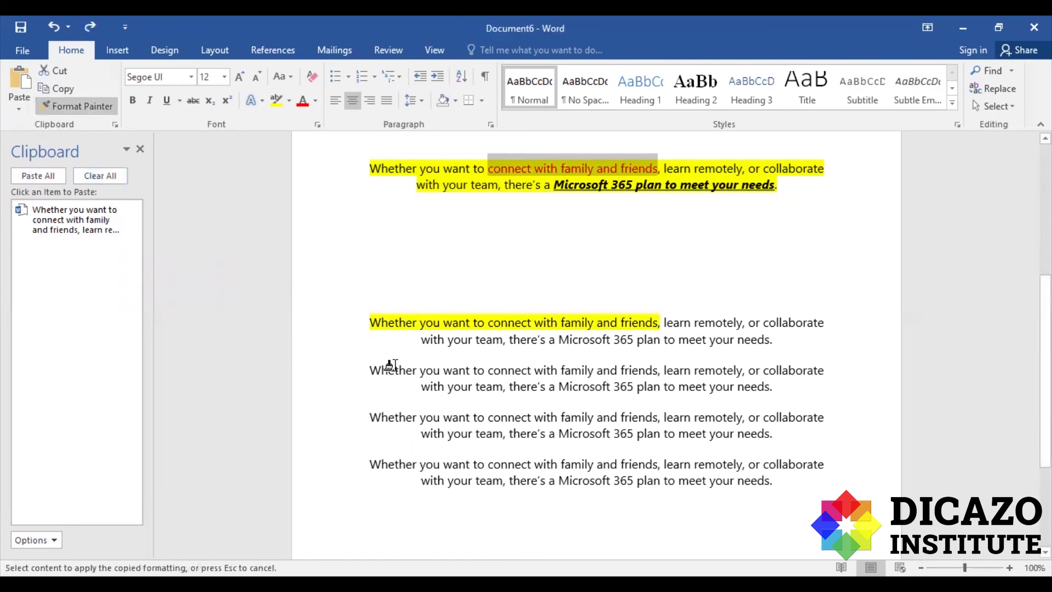
pyautogui.moveTo(374, 364); pyautogui.dragTo(635, 364)
pyautogui.click(476, 230)
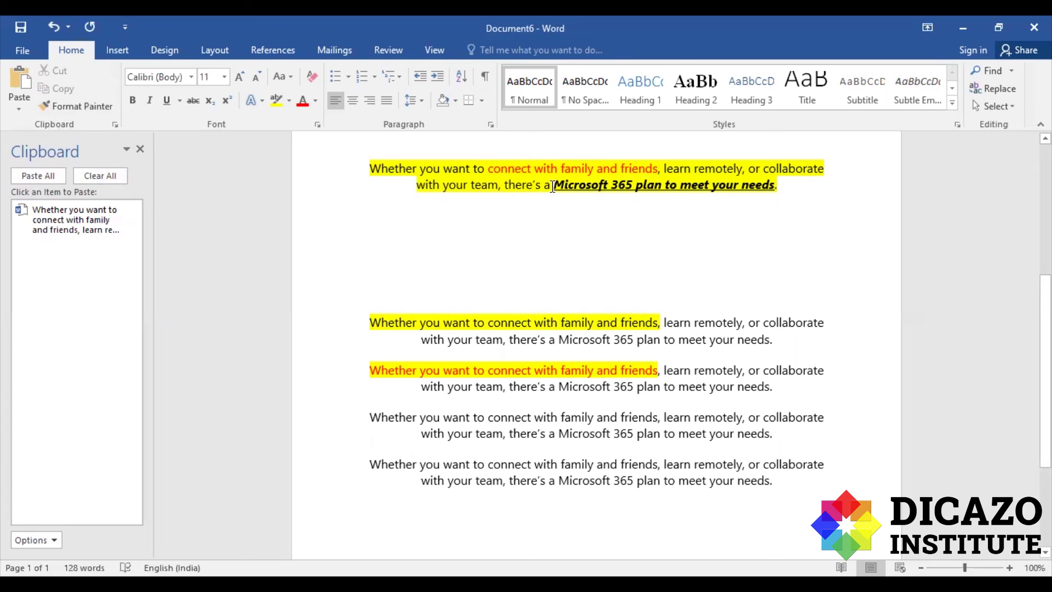
# Use Format Painter to transfer the formatting of "Microsoft 365 plan to meet your needs" to the entire third copy.
pyautogui.moveTo(552, 185); pyautogui.dragTo(780, 183)
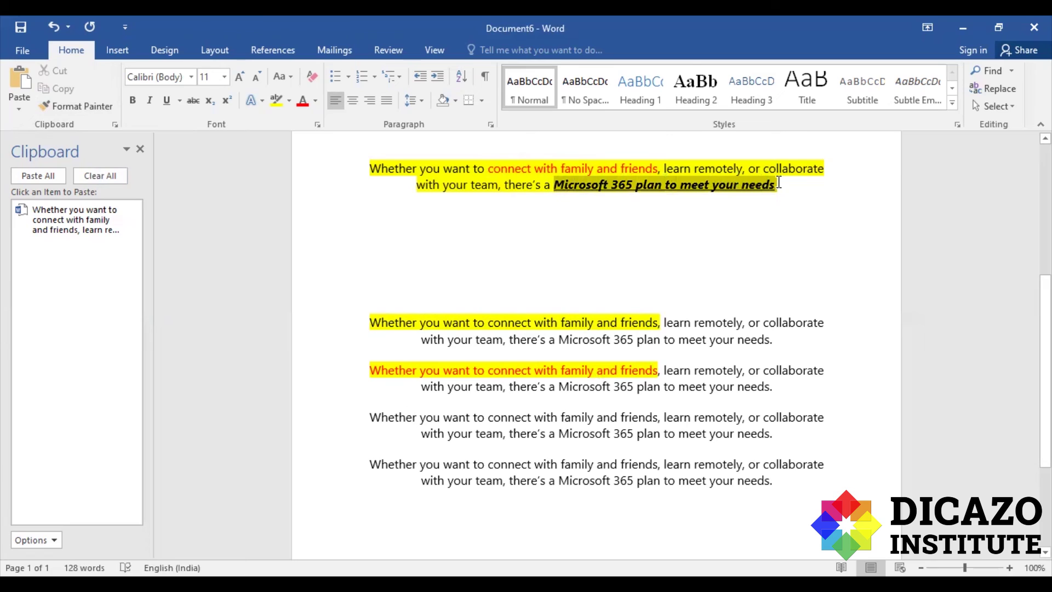
pyautogui.click(70, 104)
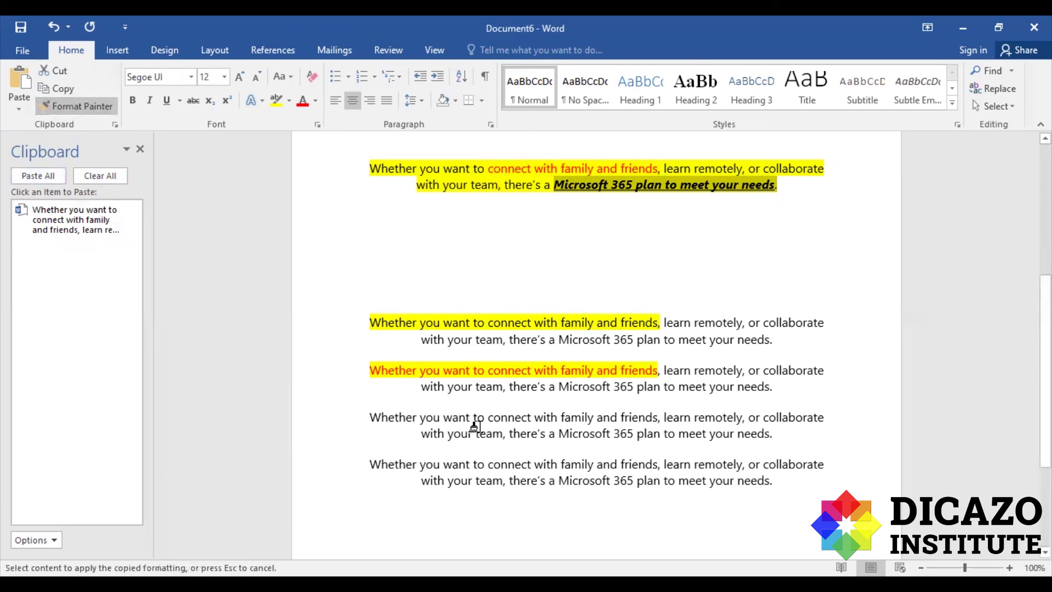
pyautogui.moveTo(372, 411); pyautogui.dragTo(781, 435)
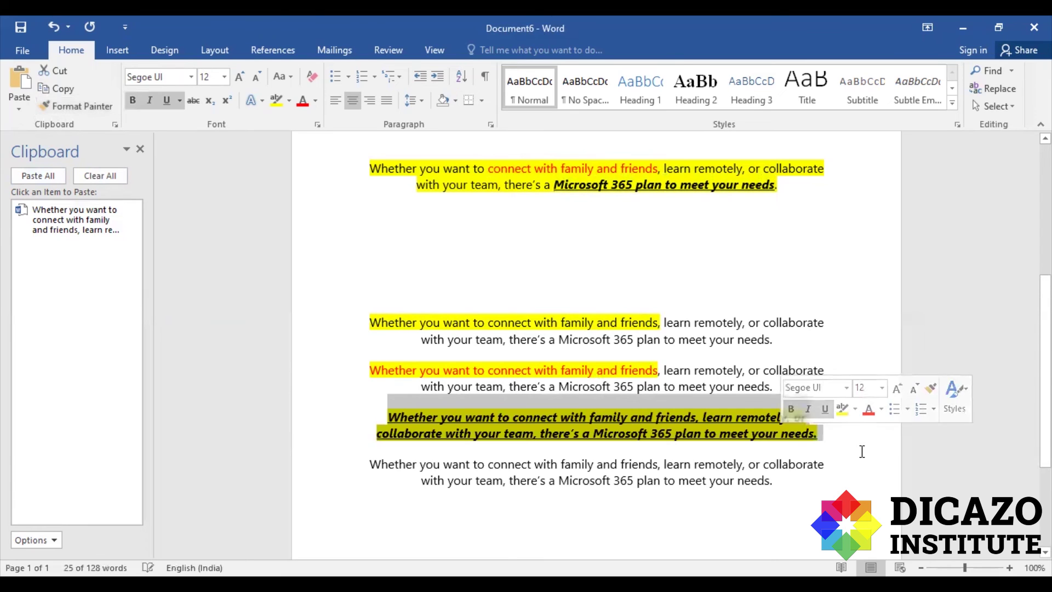
pyautogui.click(858, 471)
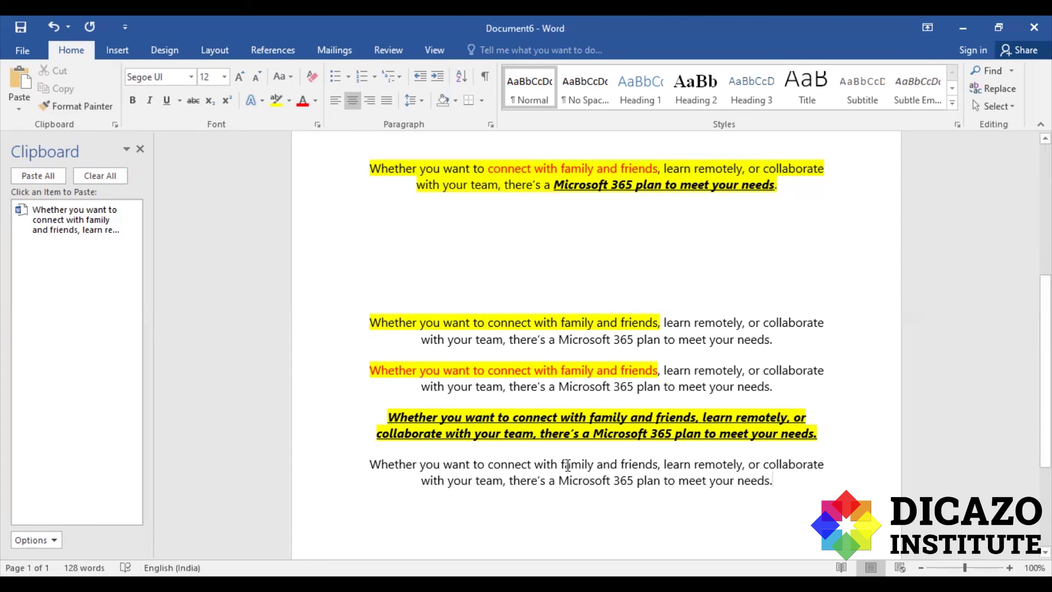
# Highlight "family and friends" in yellow in the fourth copy of the paragraph.
pyautogui.moveTo(562, 464); pyautogui.dragTo(658, 464)
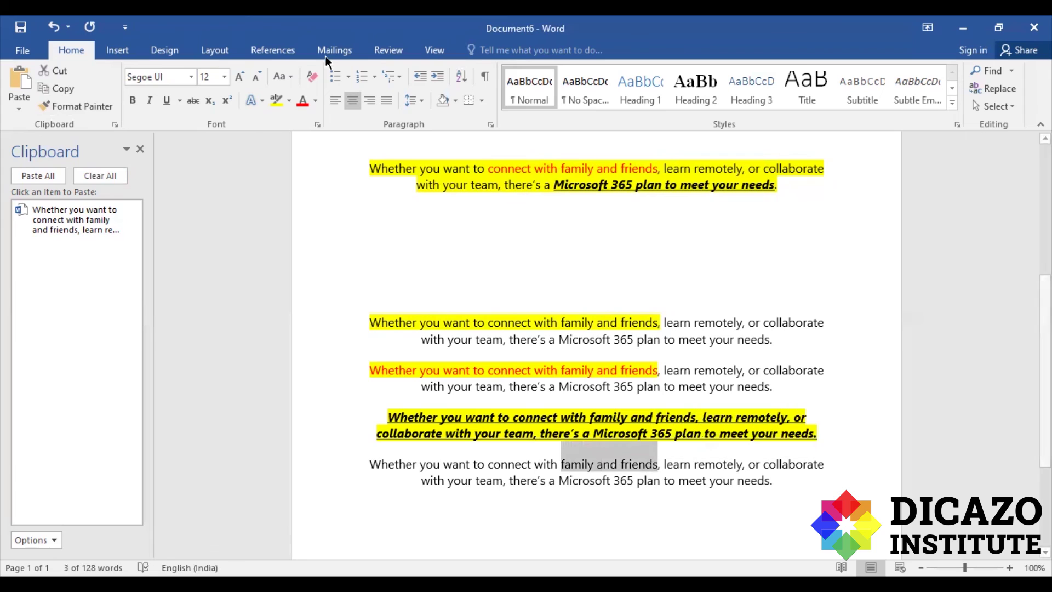
pyautogui.click(276, 100)
pyautogui.press('Right')
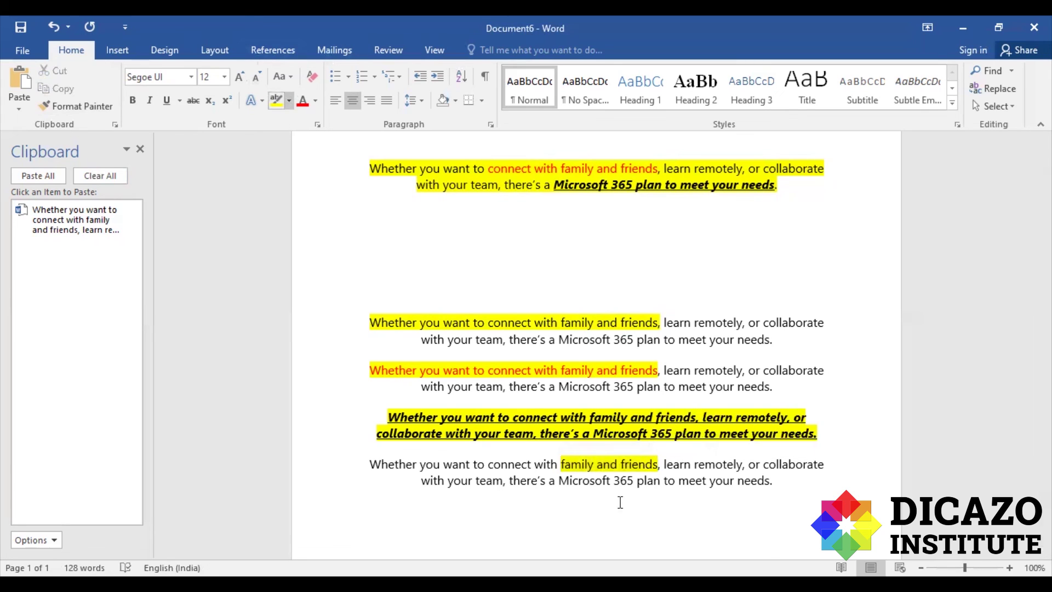
# Apply bold and italic to "family and friends," in the fourth copy of the paragraph.
pyautogui.moveTo(562, 464); pyautogui.dragTo(661, 464)
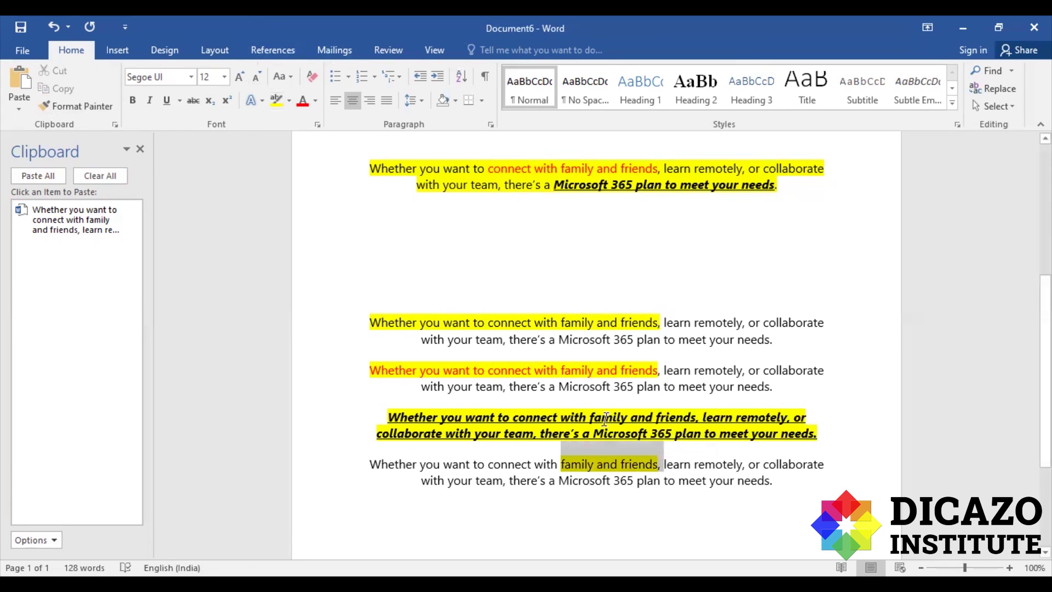
pyautogui.click(127, 101)
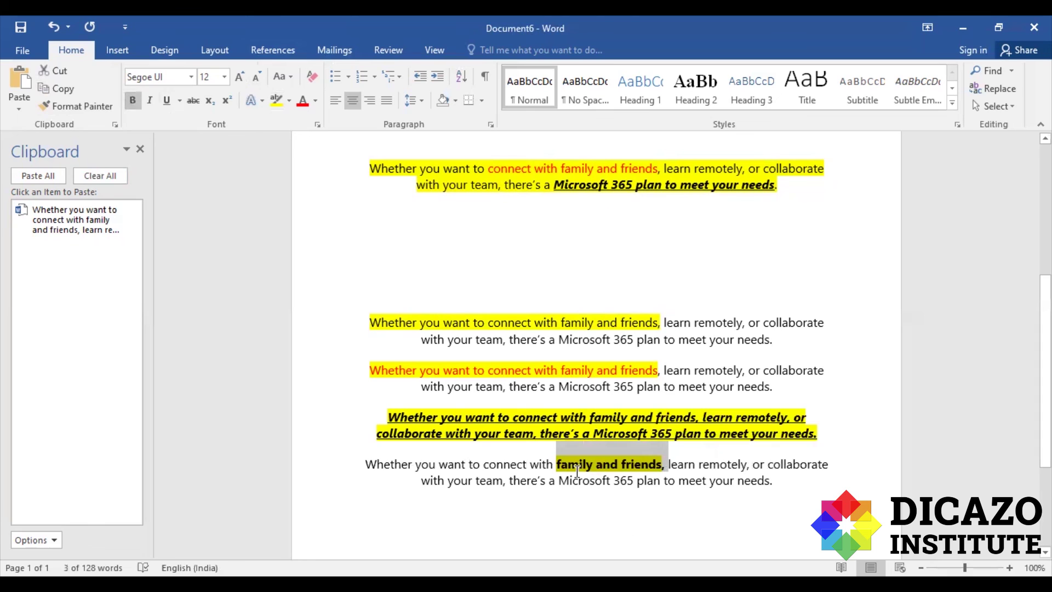
pyautogui.click(149, 101)
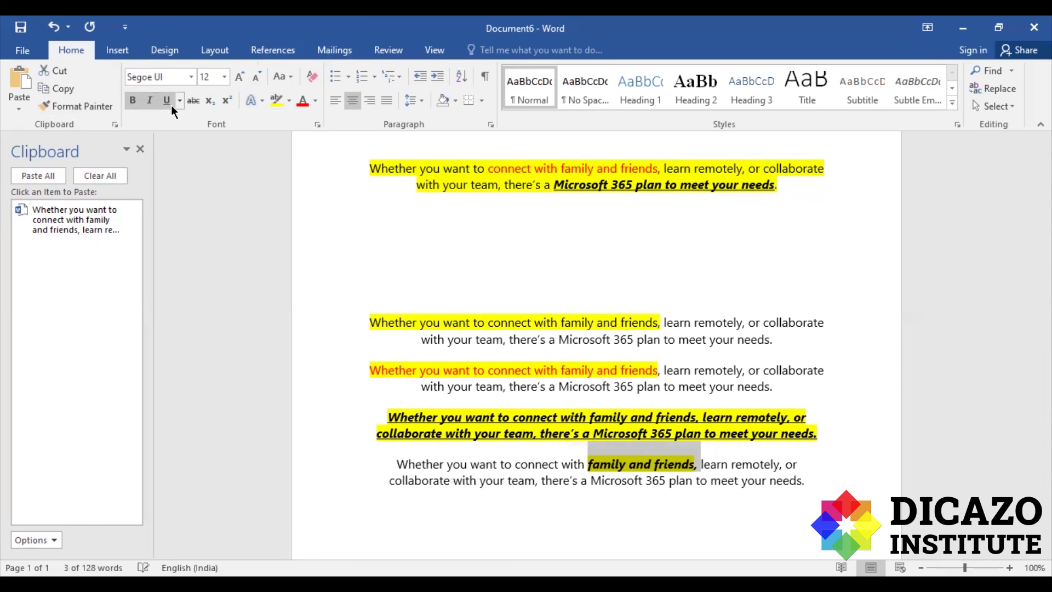
pyautogui.click(734, 498)
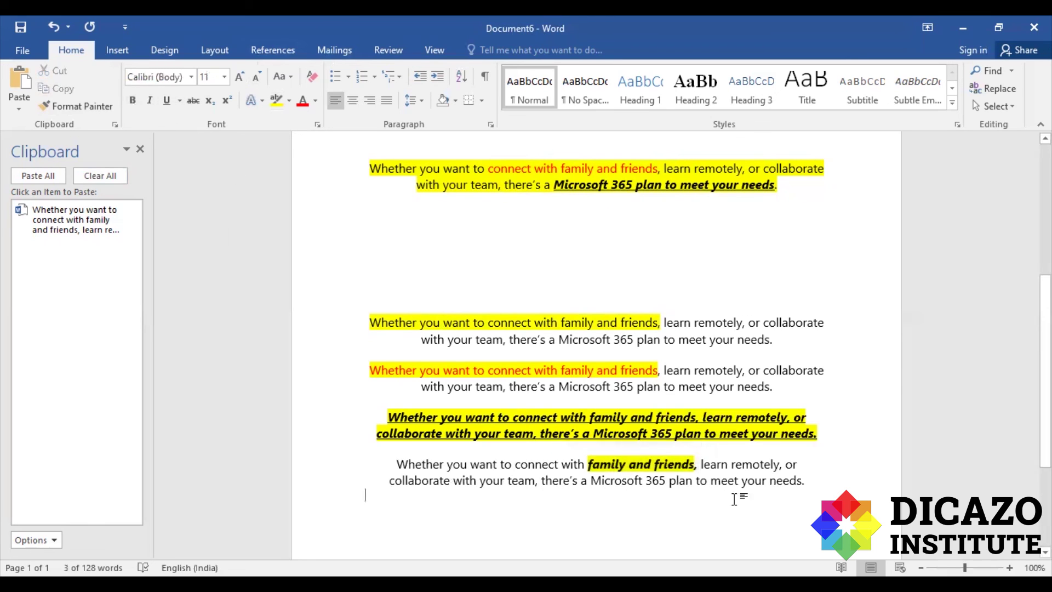
pyautogui.moveTo(553, 185); pyautogui.dragTo(740, 190)
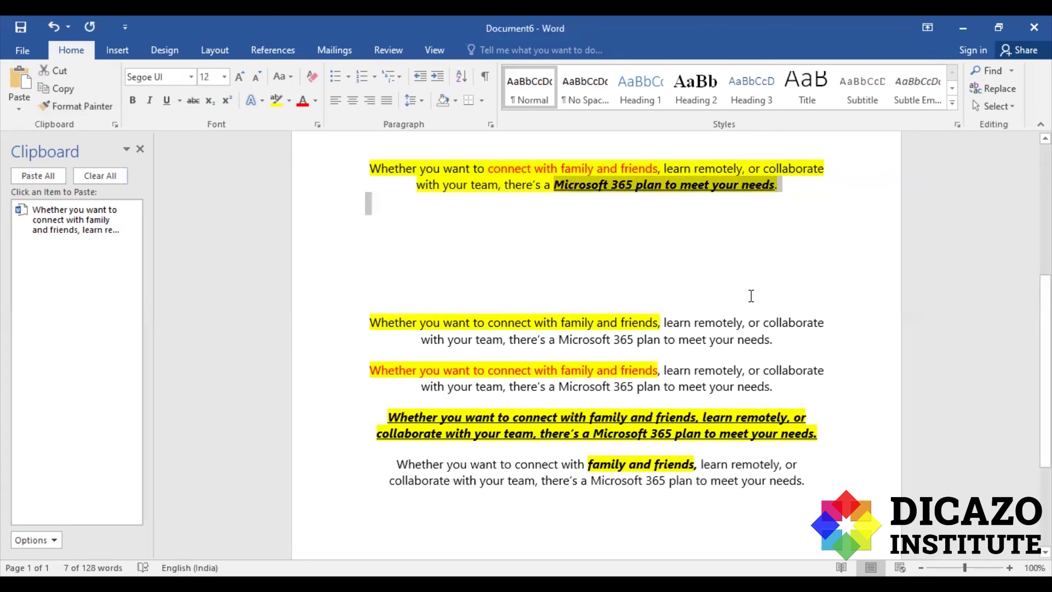
pyautogui.moveTo(719, 321); pyautogui.dragTo(825, 322)
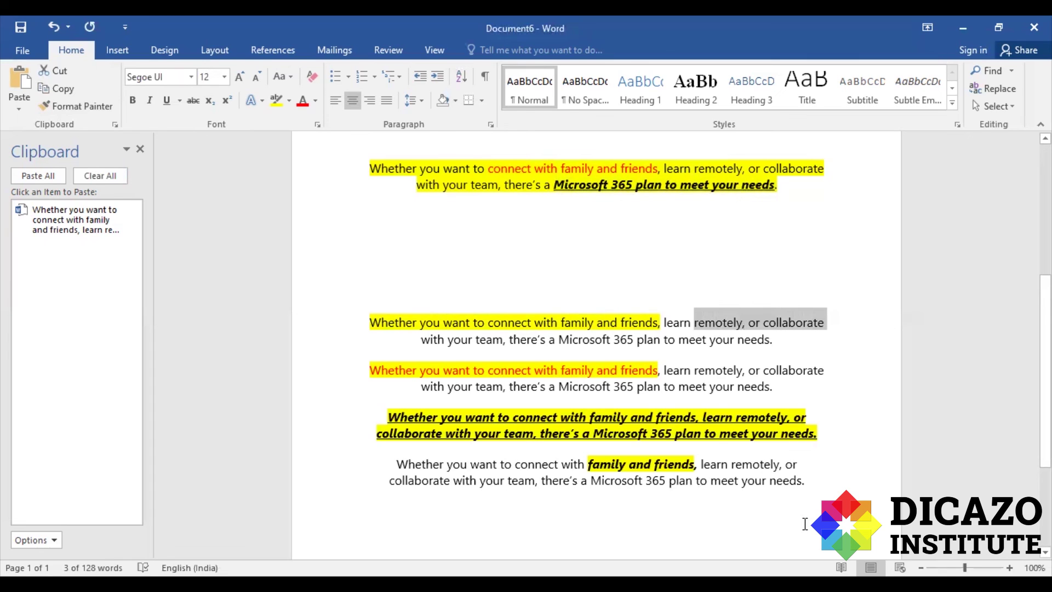